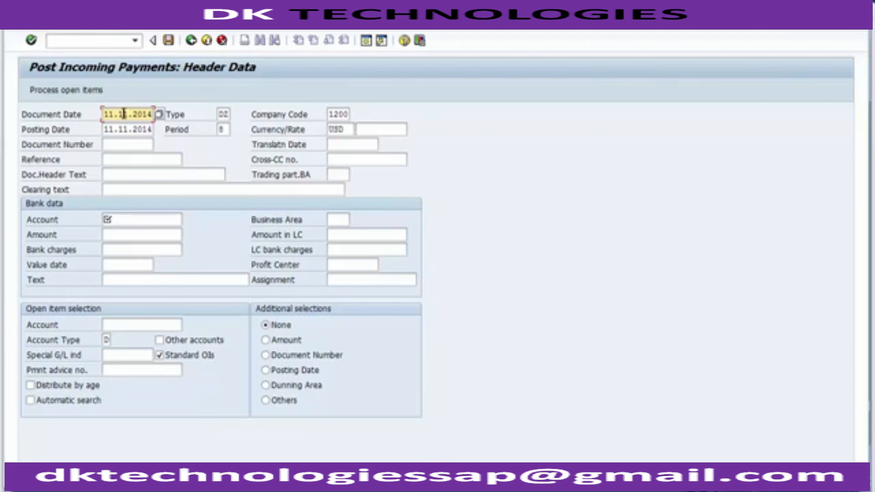
- Review the payment header's posting date, document type, company code, period and currency
click(122, 129)
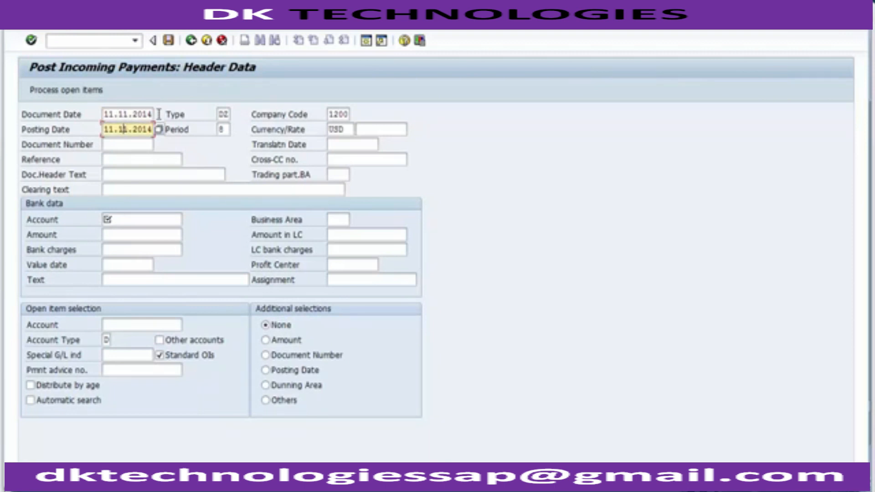
click(222, 115)
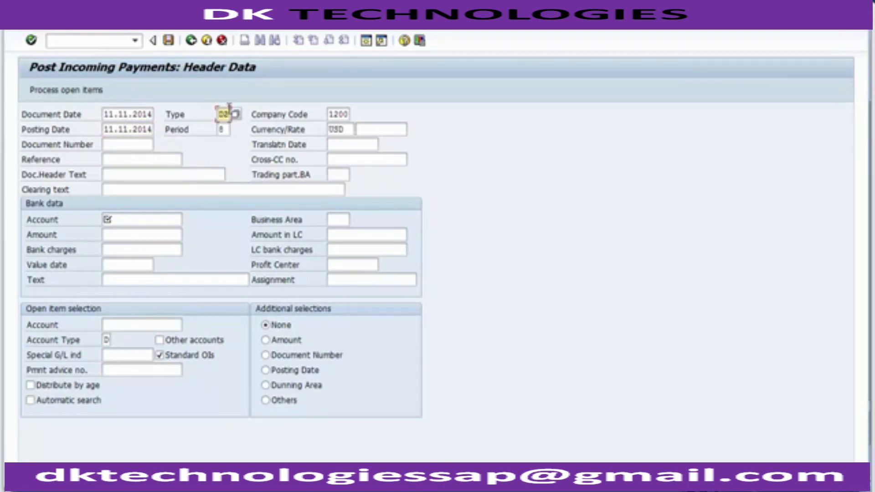
click(340, 114)
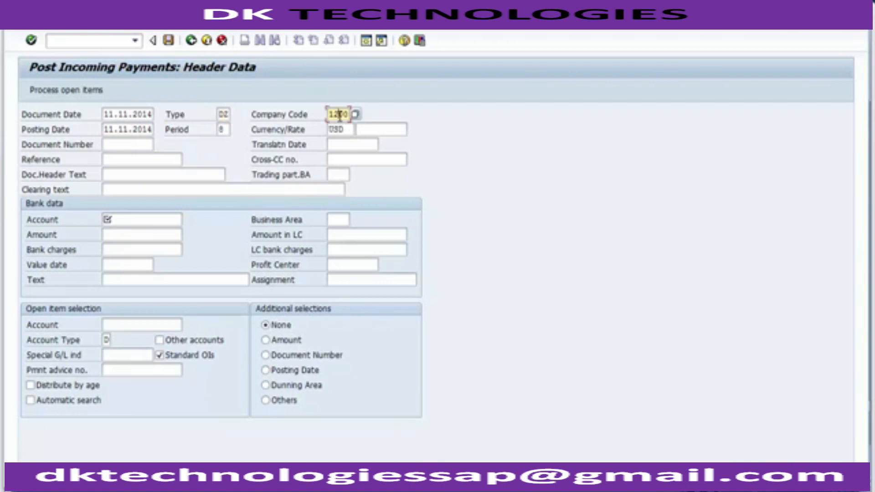
click(222, 130)
text(8)
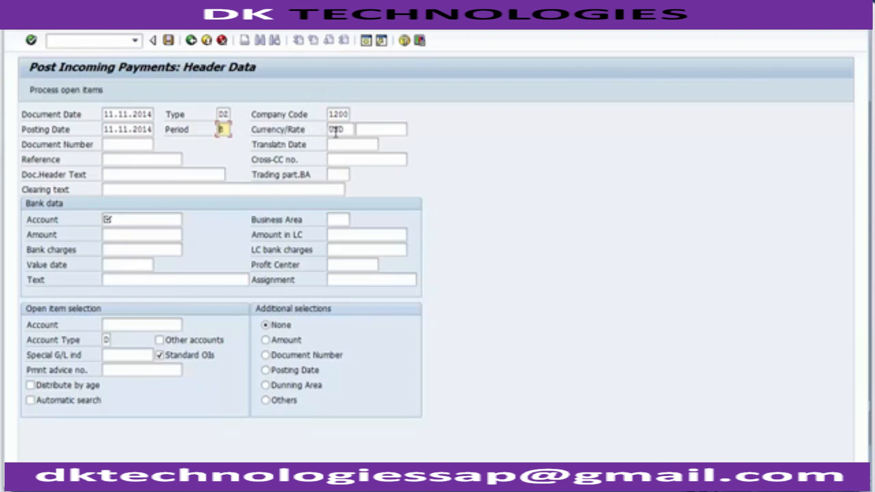
click(336, 131)
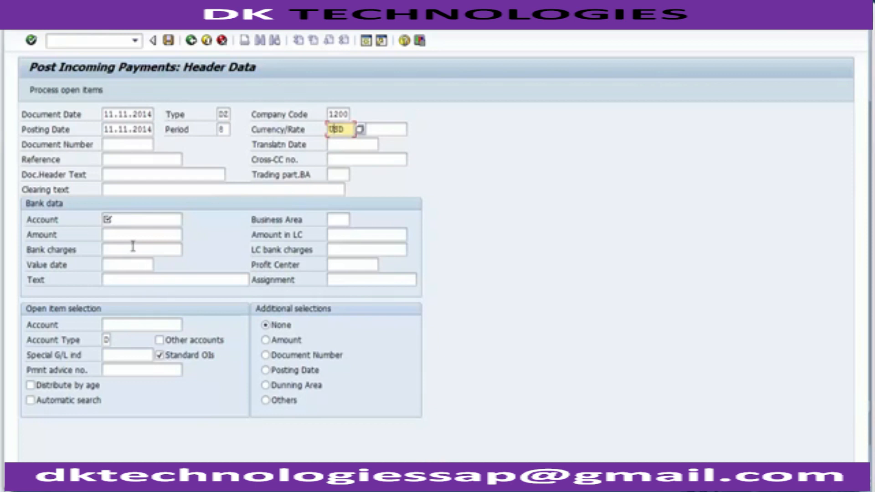
- Look up the G/L accounts and choose BANK - HSBC as the bank data account
click(125, 221)
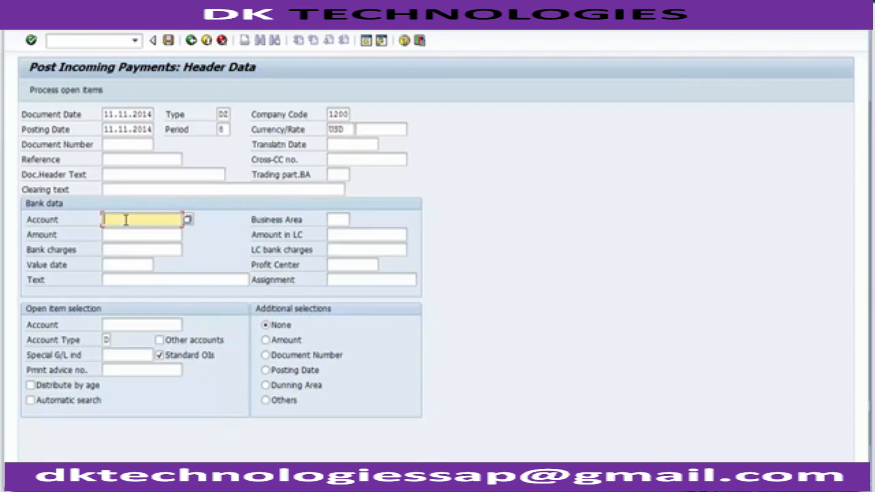
click(126, 220)
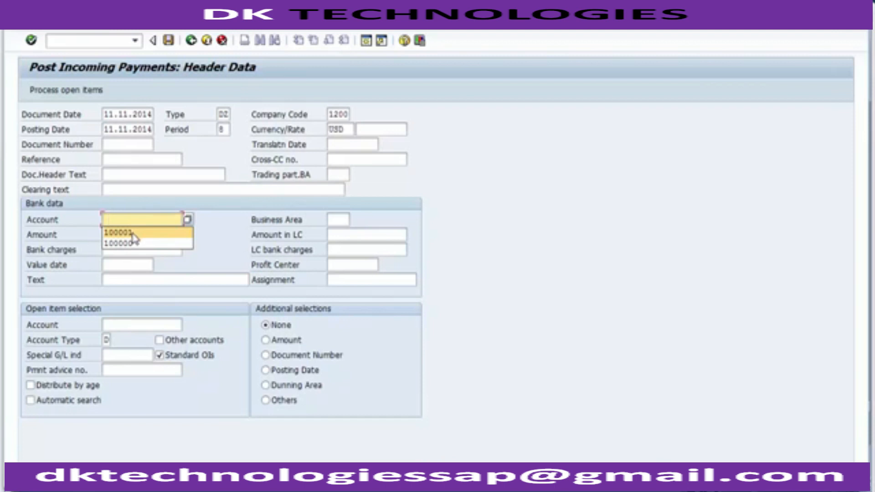
click(188, 222)
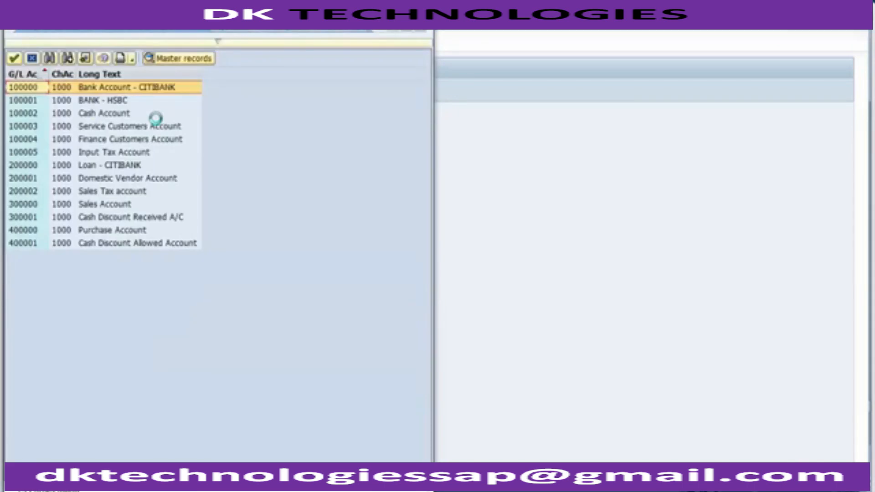
click(93, 101)
double_click(85, 102)
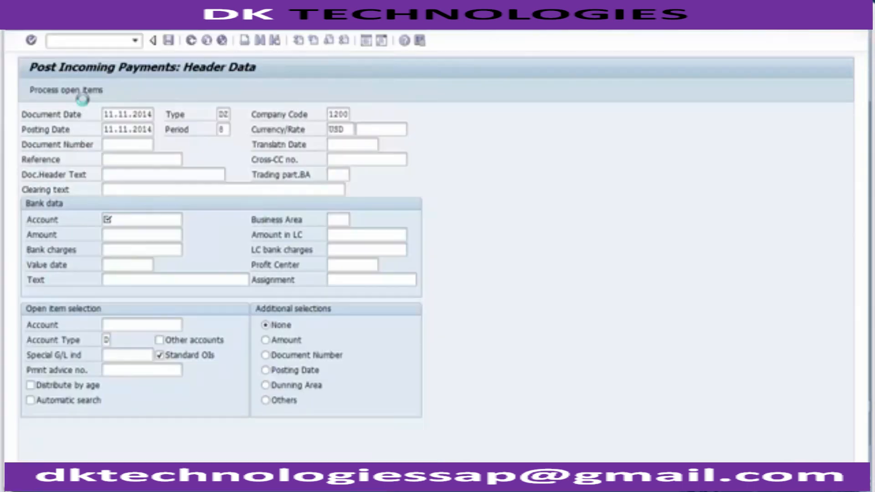
- Enter a placeholder bank amount of 1 and set the business area to 1210
click(124, 235)
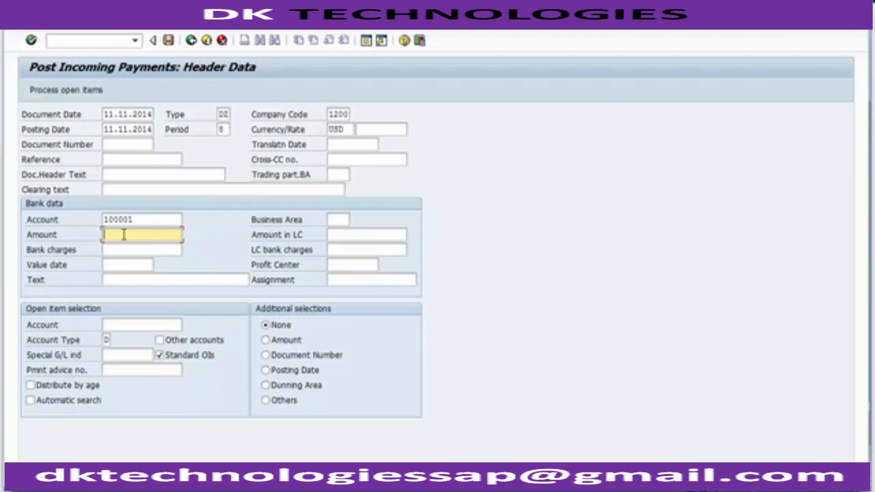
text(1)
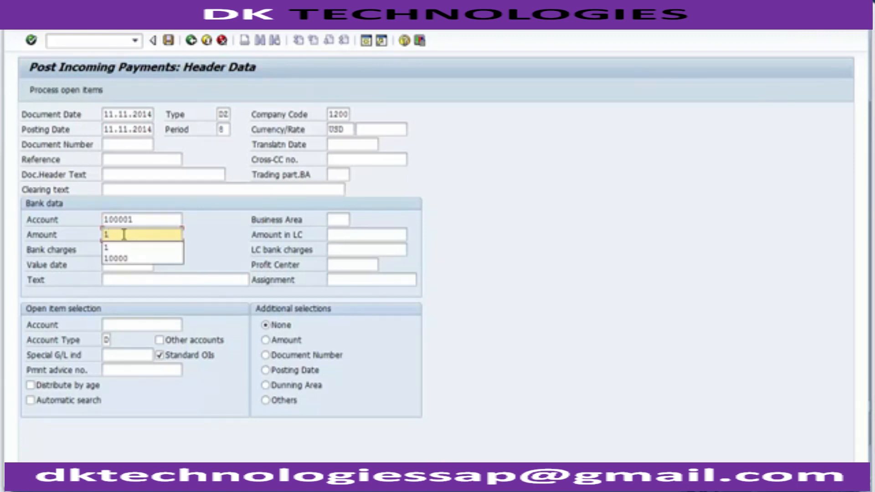
click(219, 251)
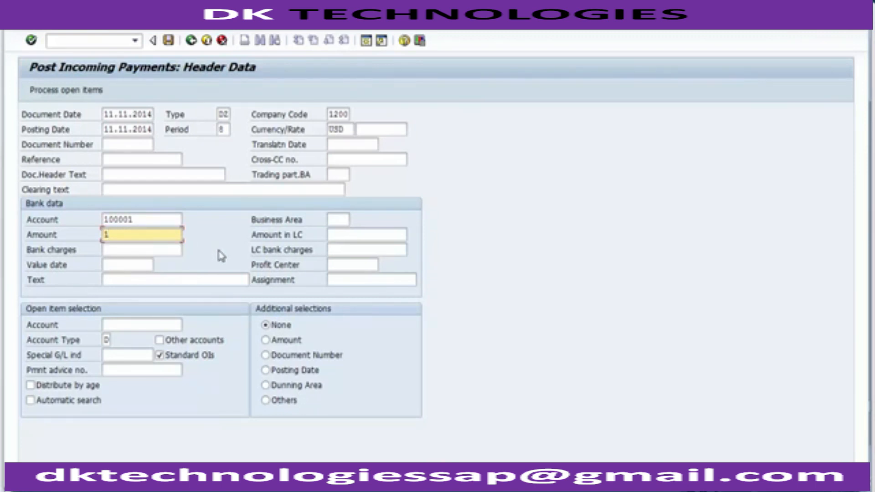
click(335, 218)
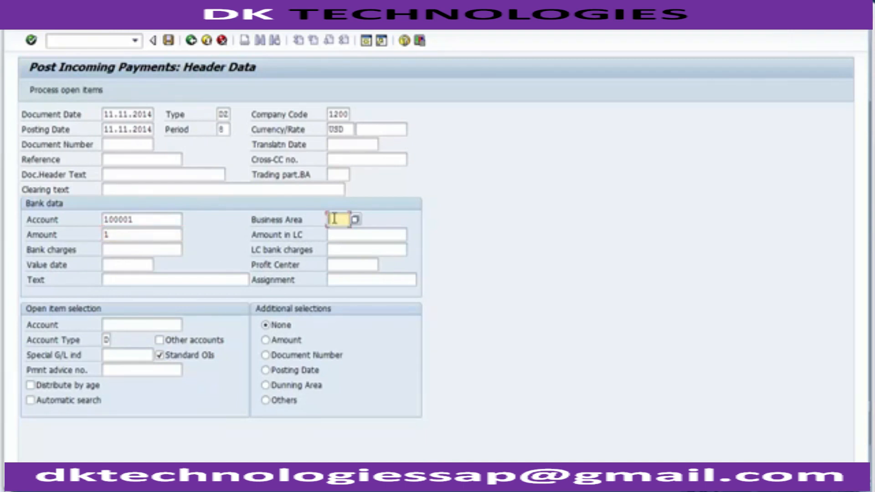
click(338, 232)
- Fill the bank data text with the earlier entry "Final payment from Xerox"
click(154, 280)
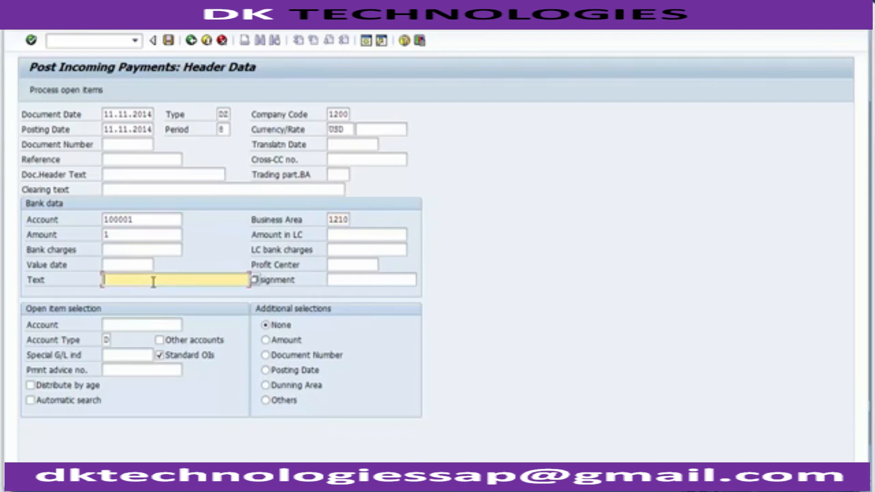
key(space)
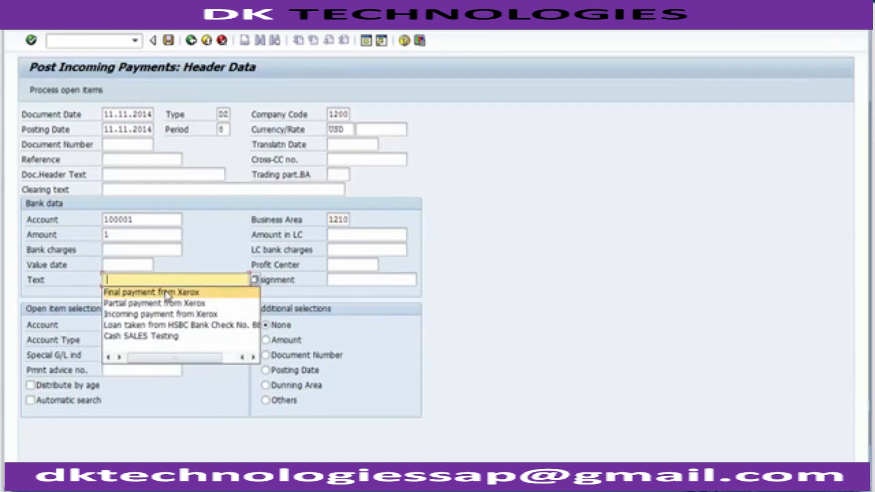
click(167, 295)
- Select the Xerox LLC customer account for open item selection and process its open items
click(130, 324)
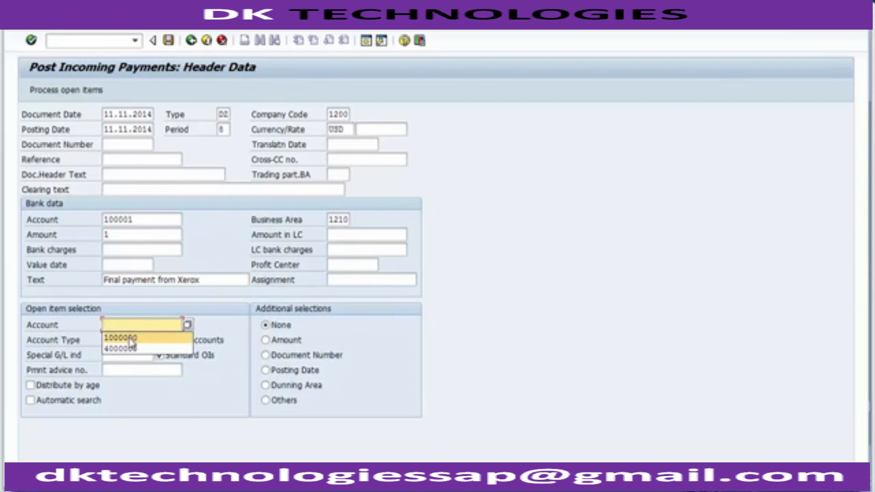
click(120, 328)
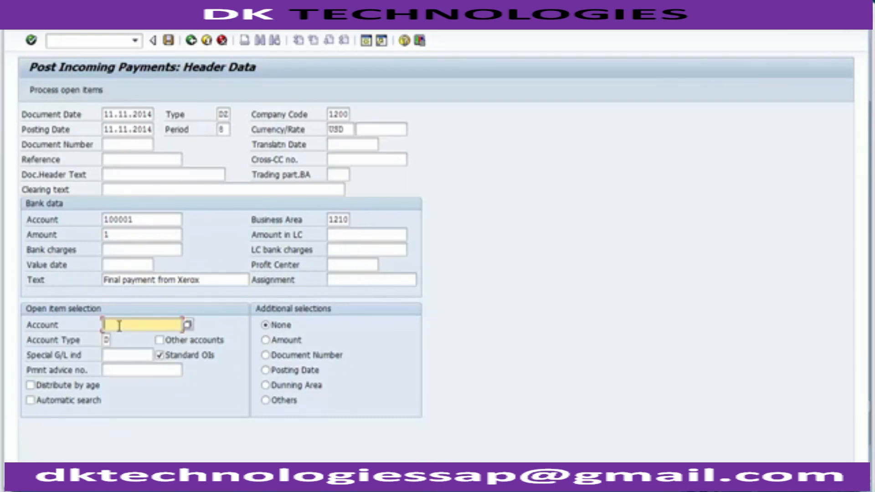
click(119, 326)
click(121, 338)
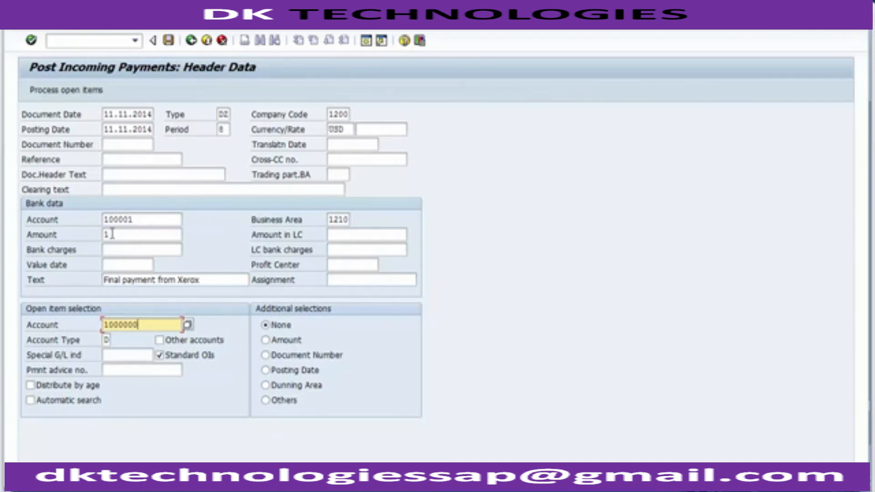
click(63, 91)
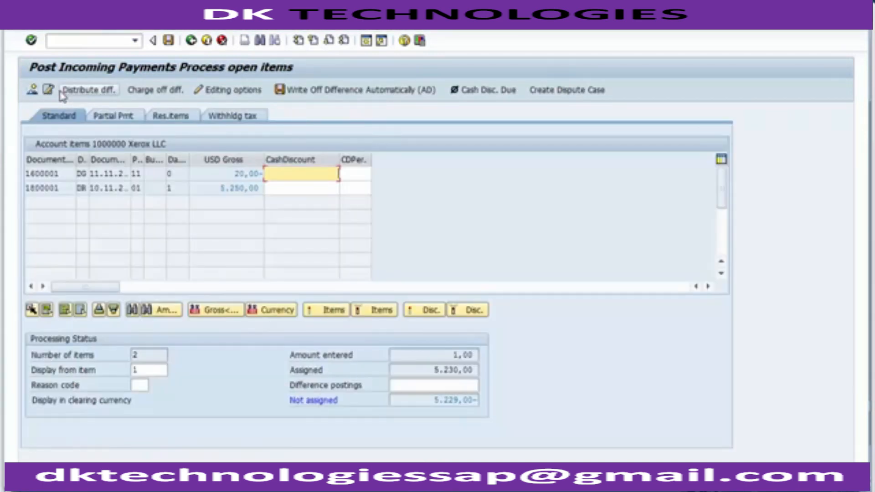
- Examine the gross amounts of Xerox LLC's open items and compare the amount entered with the assigned total
click(236, 175)
click(235, 188)
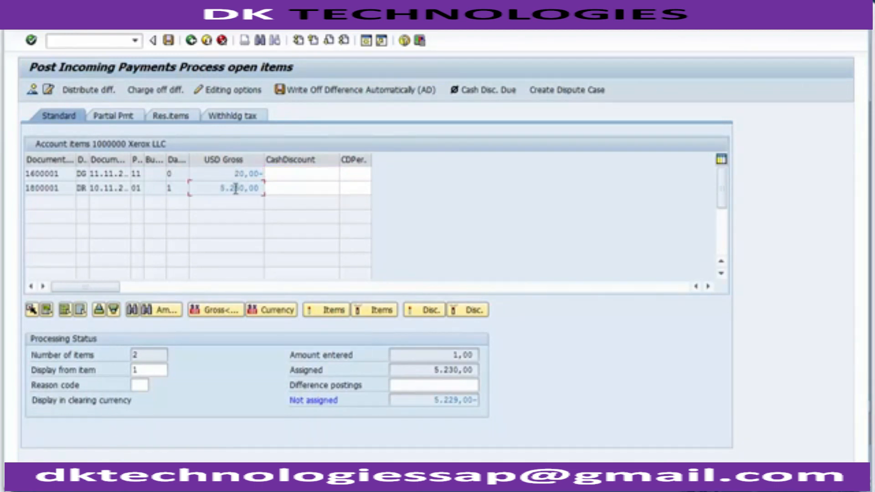
drag(222, 188, 259, 172)
click(234, 174)
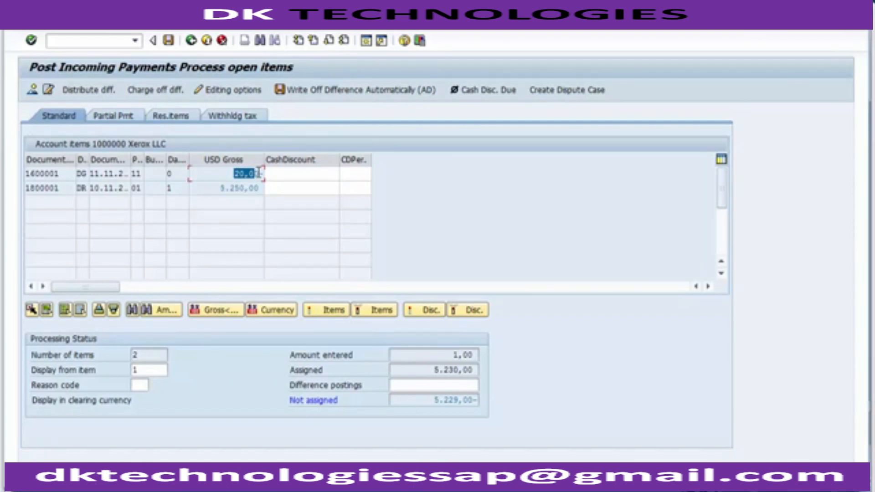
click(283, 178)
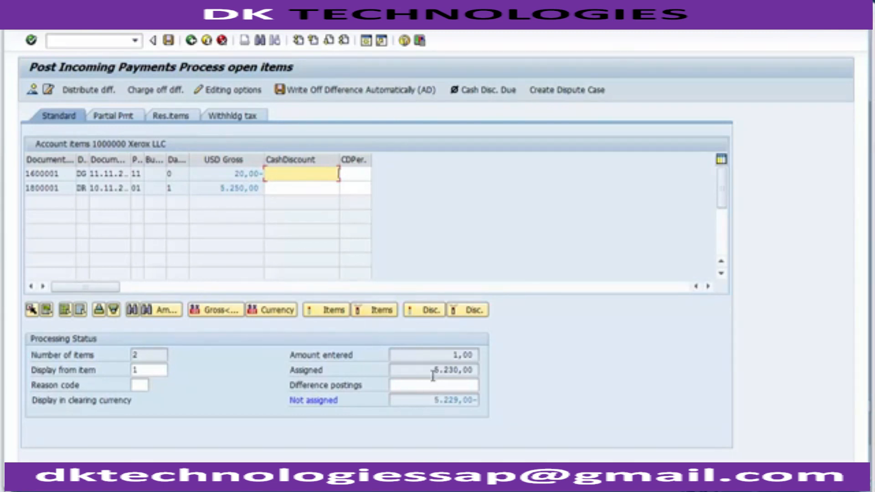
drag(432, 373, 465, 377)
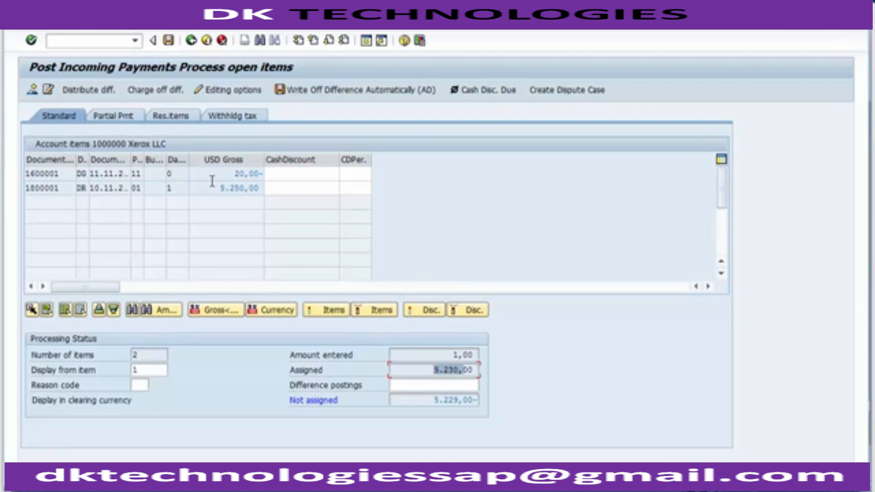
click(454, 355)
drag(458, 355, 461, 355)
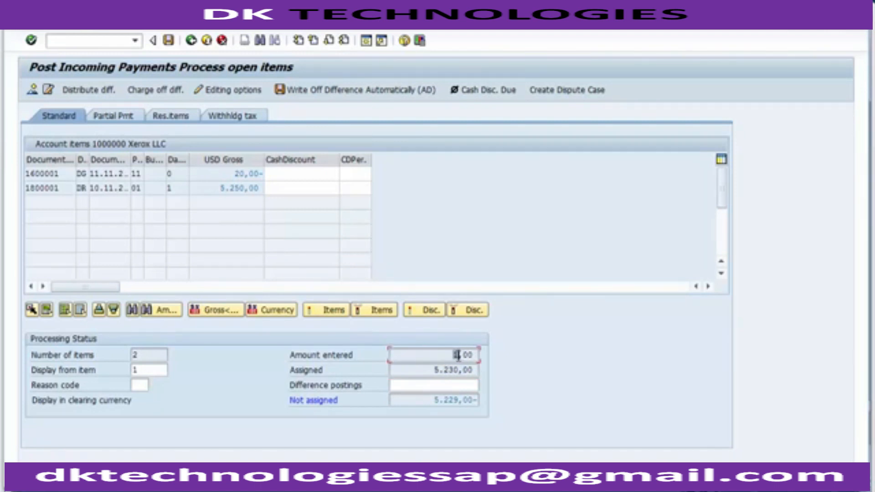
click(439, 370)
drag(439, 371, 459, 372)
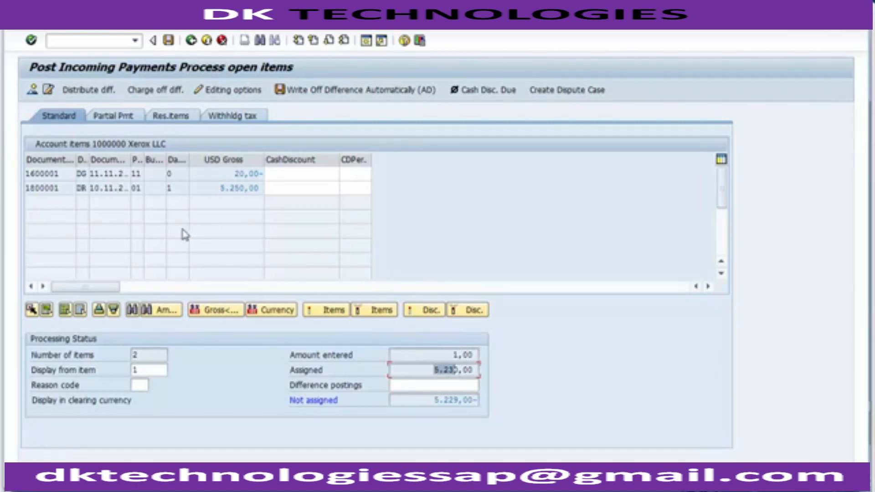
- Open the BANK - HSBC line item from the document overview and replace its amount with *
click(32, 91)
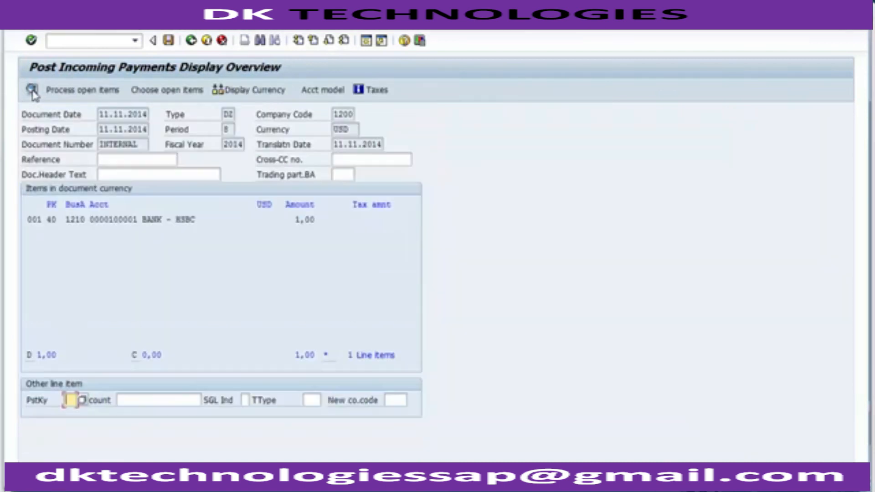
double_click(157, 221)
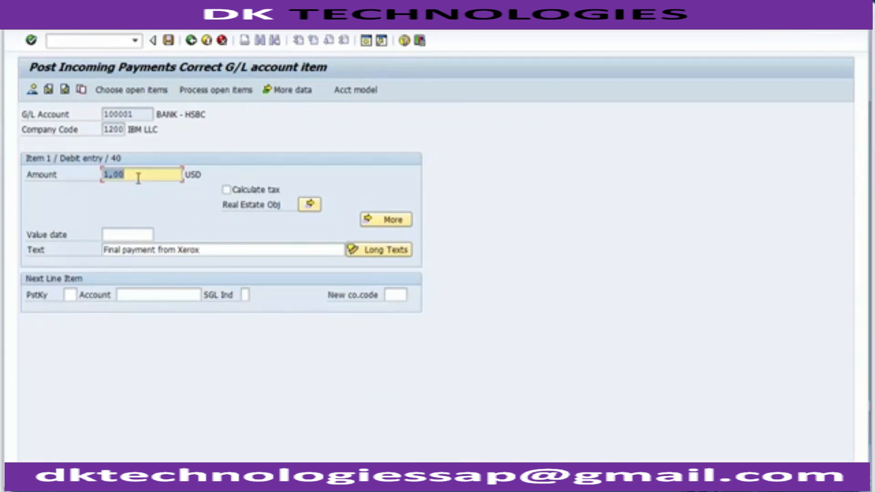
key(BackSpace)
text(523)
key(BackSpace)
key(BackSpace)
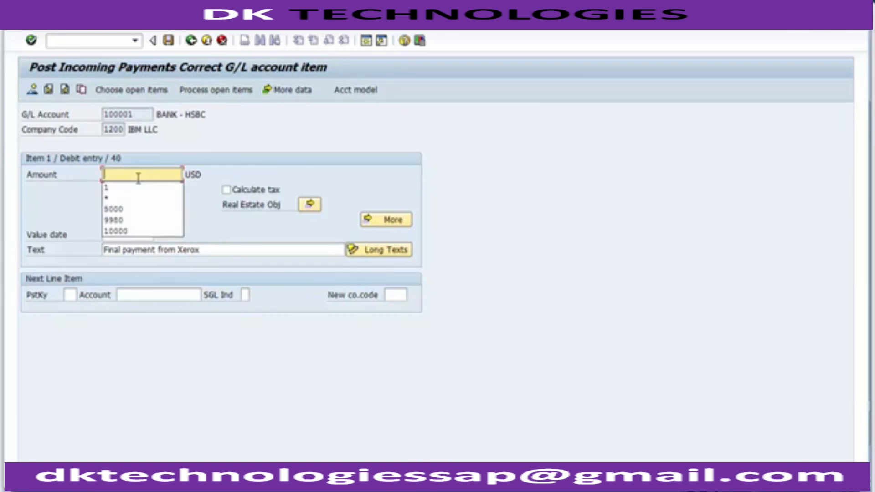
key(Down)
key(Down)
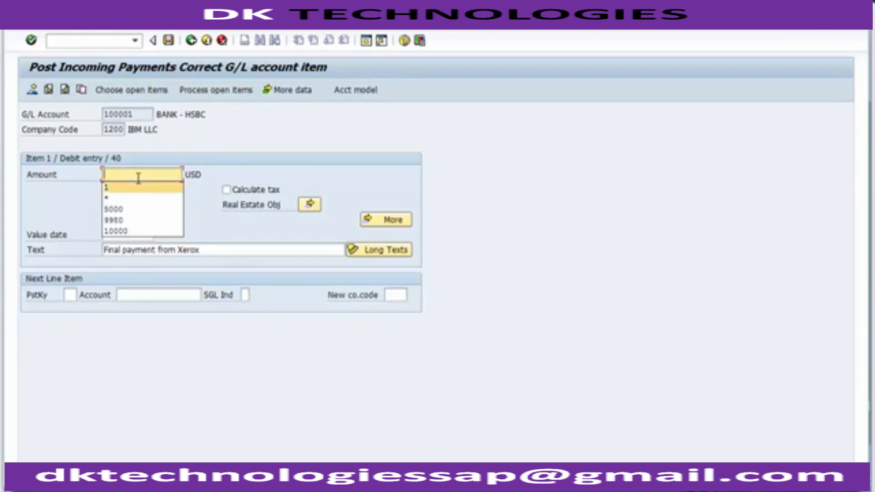
key(Return)
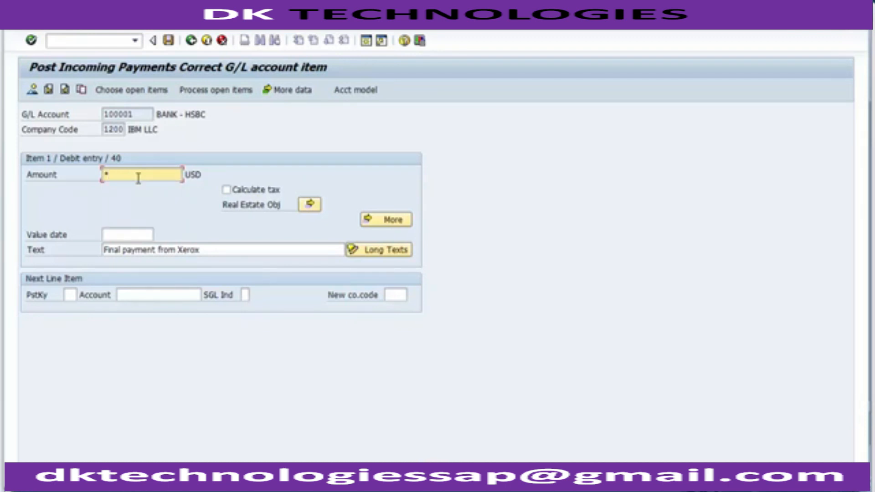
- Process the open items again and compare the amount entered with the assigned amount
click(191, 91)
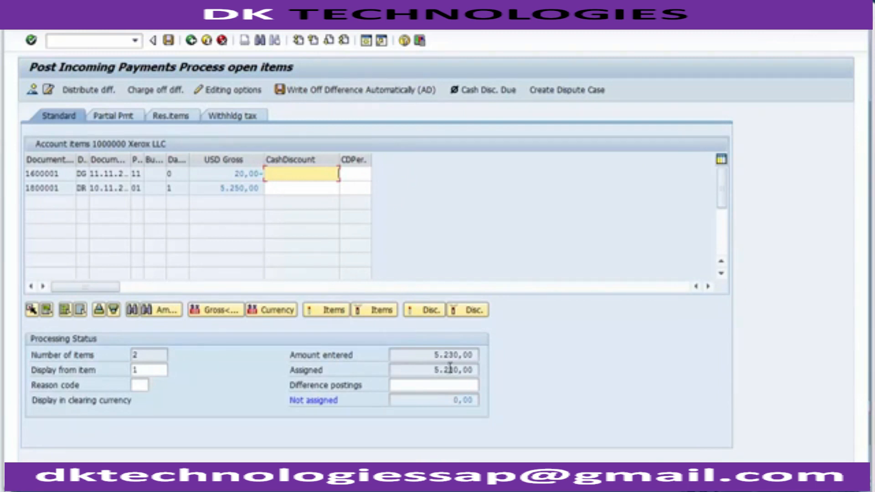
click(434, 355)
drag(434, 355, 460, 360)
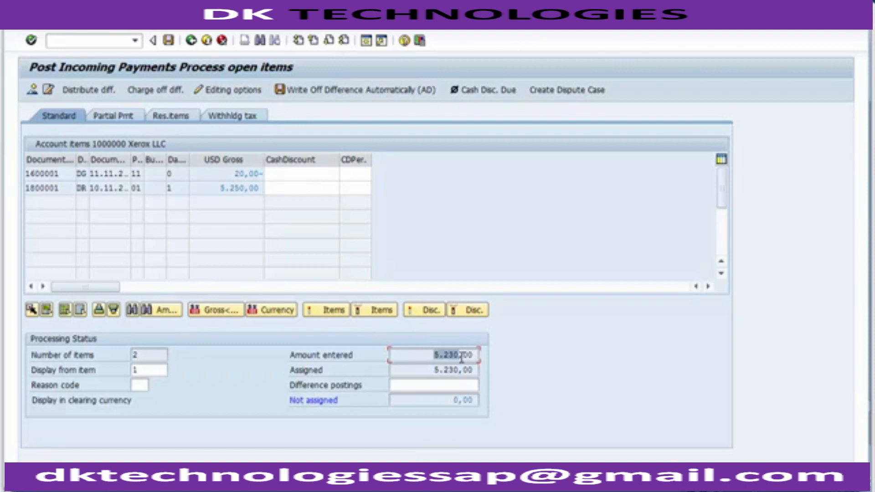
drag(435, 370, 456, 371)
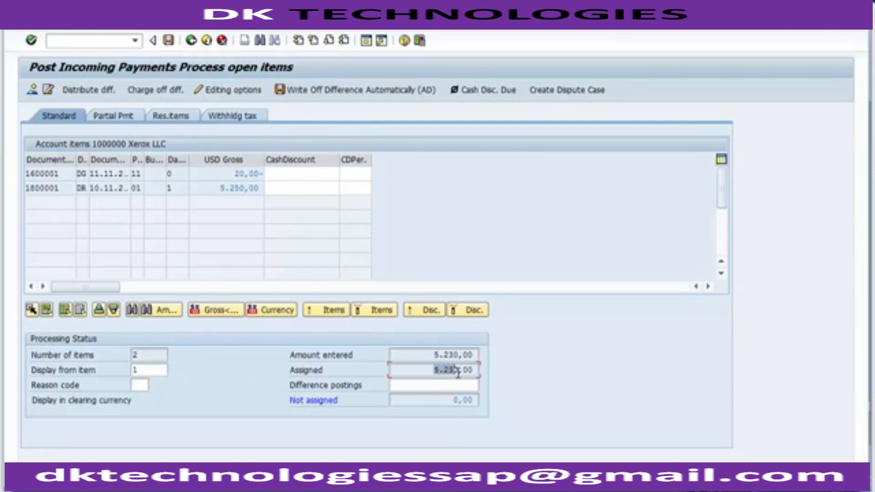
- Check the not assigned balance and simulate the incoming payment document
click(455, 400)
click(59, 29)
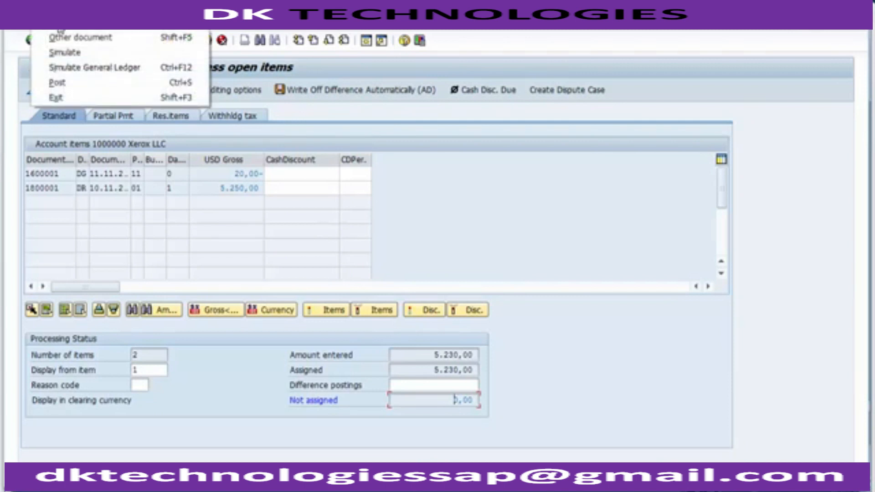
click(66, 53)
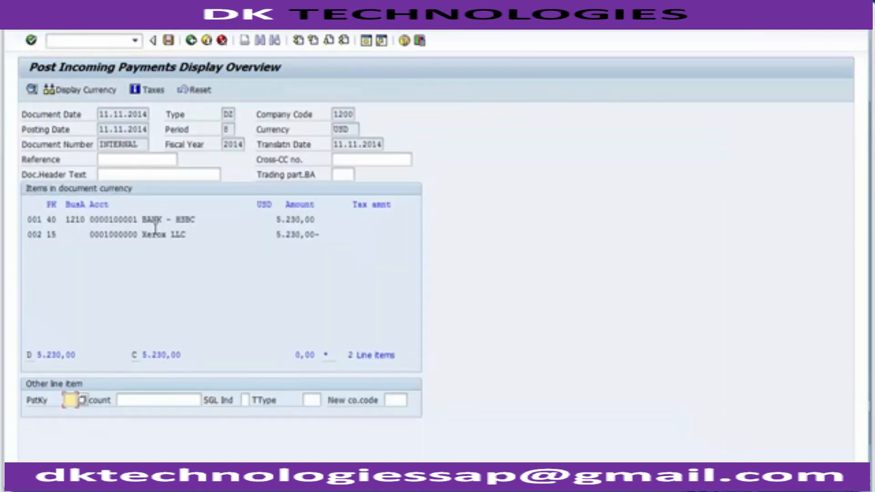
- Examine the amounts, posting keys and item numbers of the simulated BANK - HSBC and Xerox LLC line items
click(182, 219)
drag(274, 220, 320, 221)
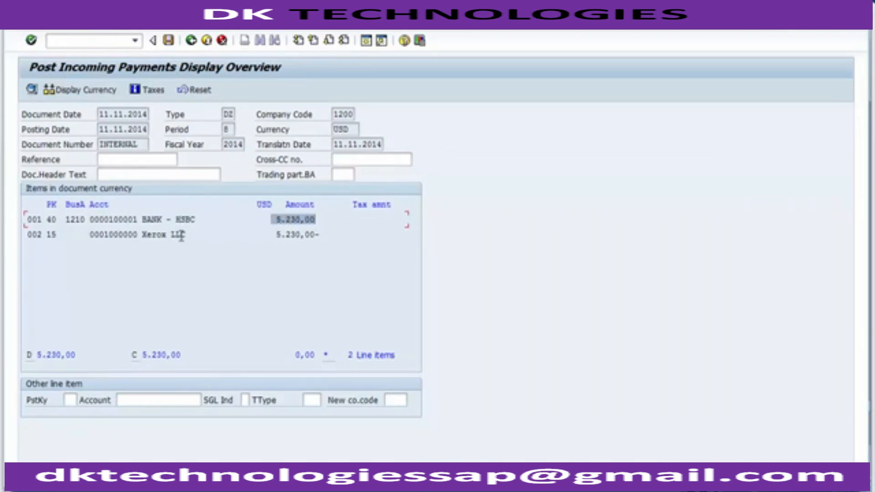
drag(274, 234, 319, 235)
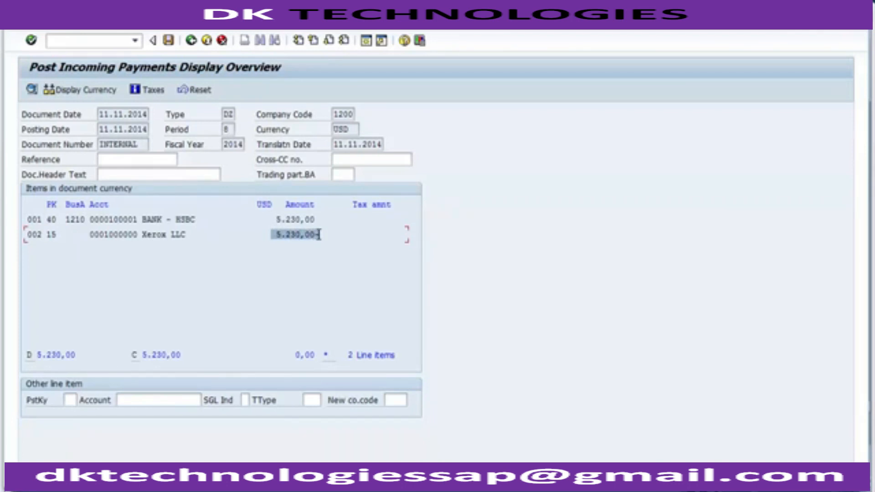
click(323, 250)
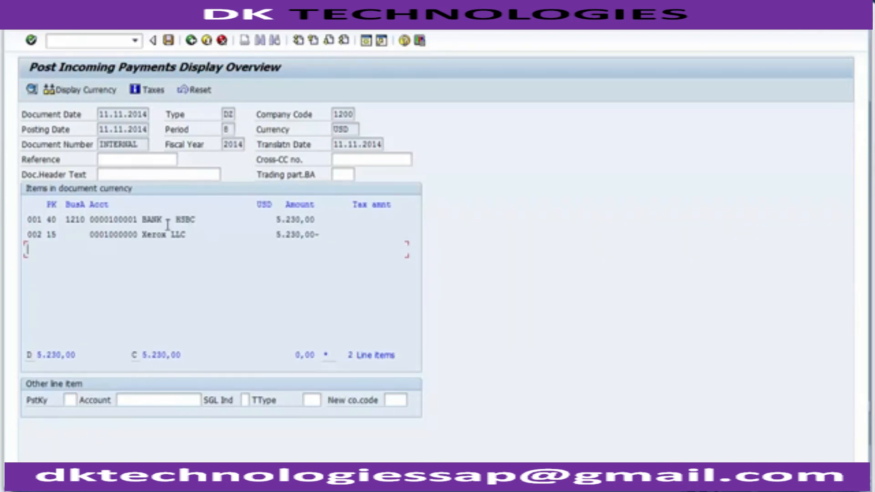
mouse_move(62, 220)
mouse_down()
mouse_move(86, 220)
mouse_move(49, 220)
mouse_move(58, 235)
mouse_up()
click(78, 260)
drag(27, 219, 43, 236)
click(109, 263)
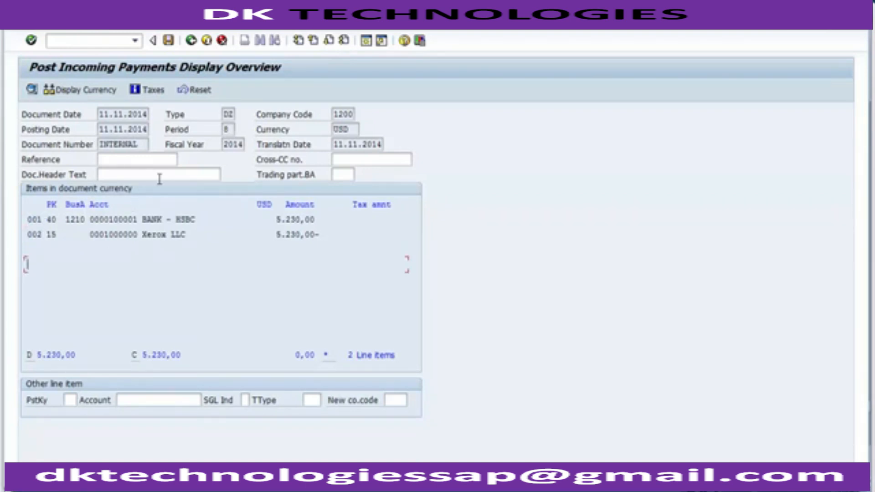
- Post the incoming payment and open the posted document for changing
click(168, 40)
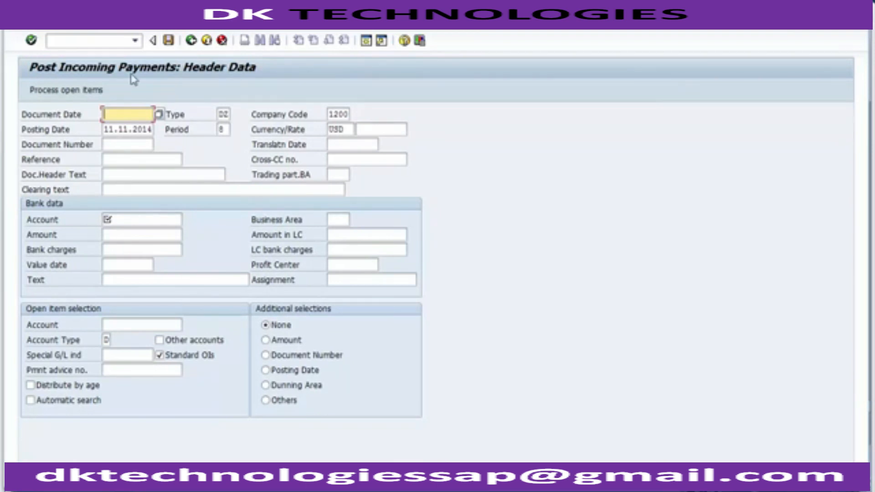
click(67, 27)
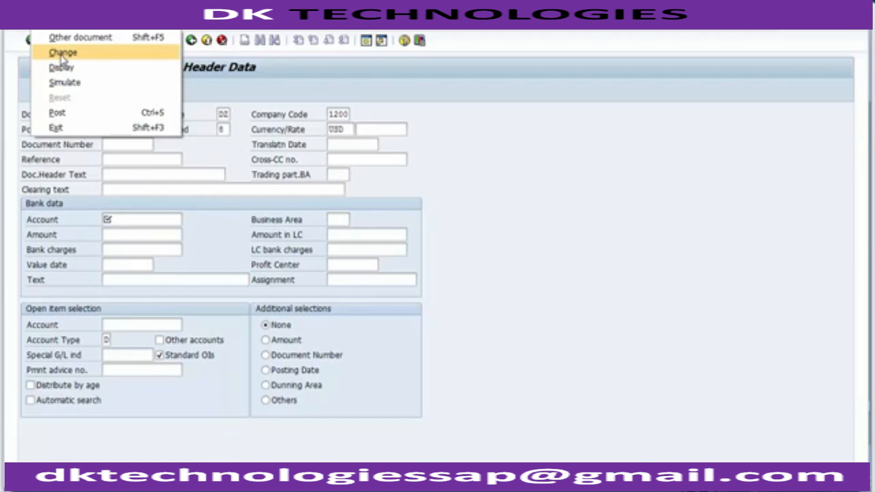
click(62, 55)
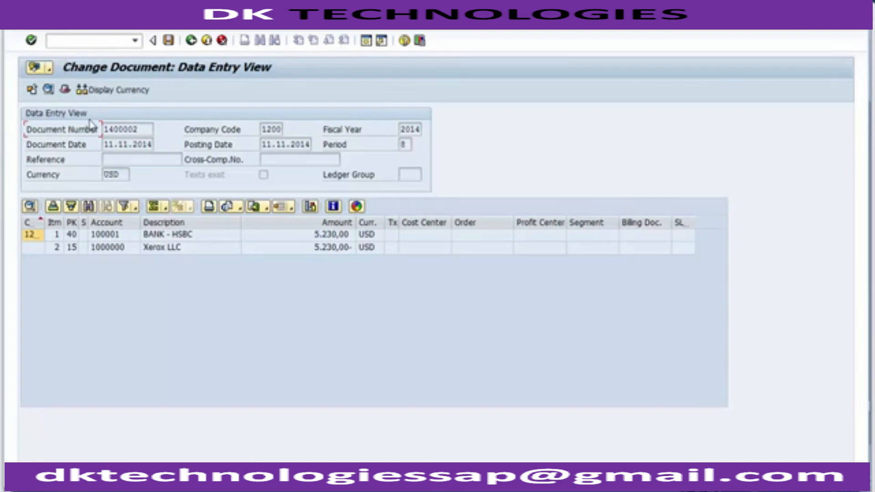
- Examine the document header's text, reference, user, entry date, entry time and log system, and close it without changes
click(65, 94)
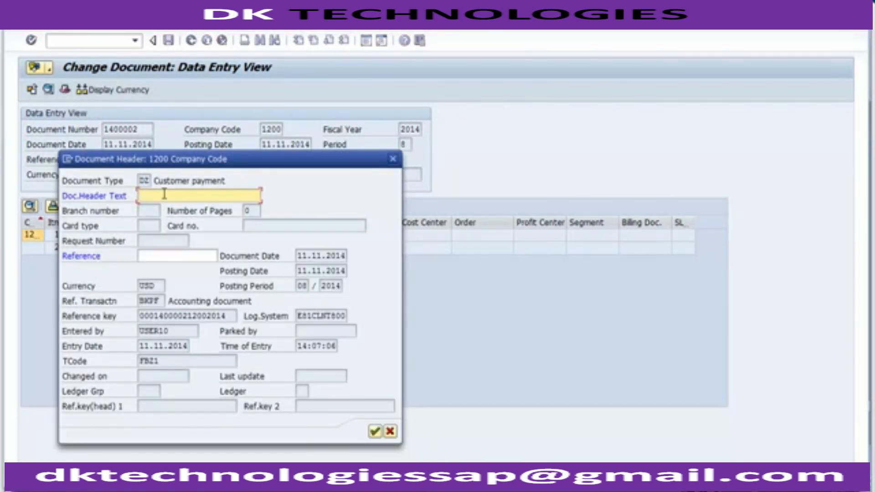
click(168, 255)
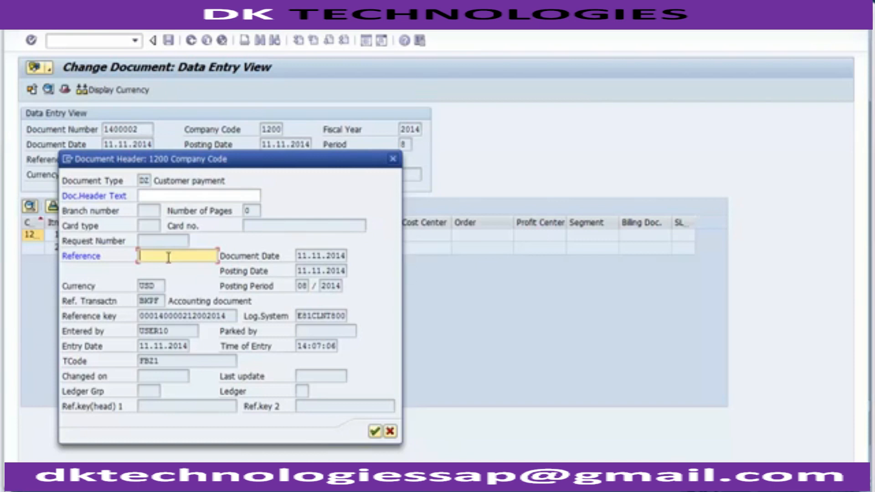
click(162, 196)
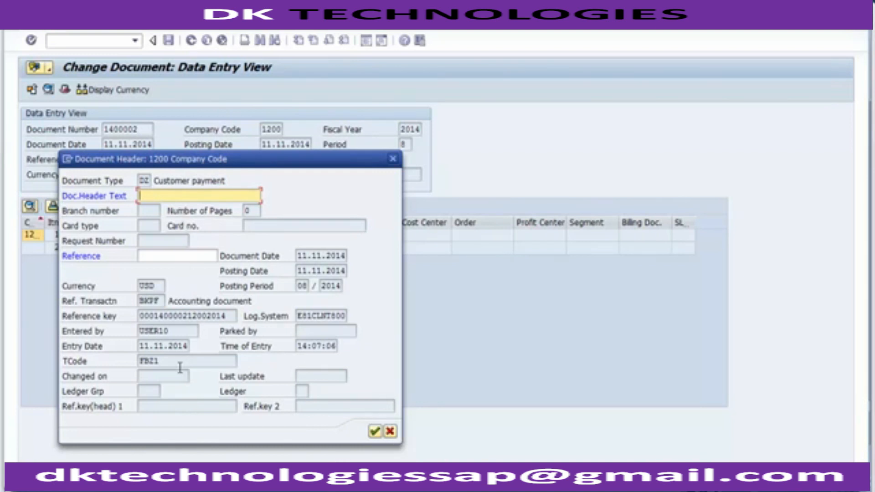
mouse_move(169, 331)
mouse_down()
mouse_move(149, 346)
mouse_move(160, 346)
mouse_up()
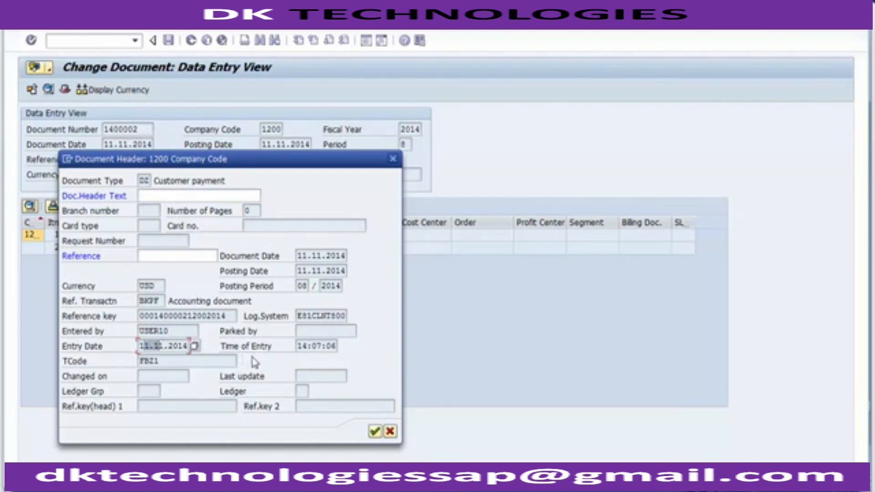
drag(298, 347, 329, 348)
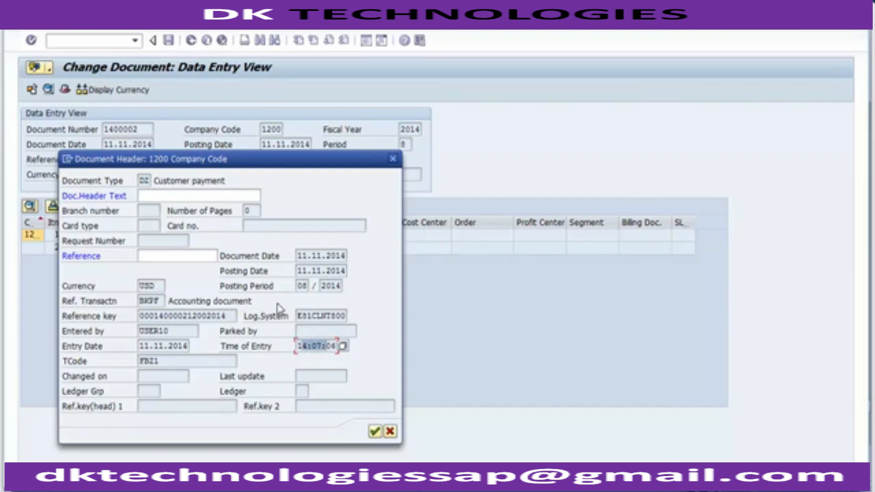
click(304, 317)
drag(304, 316, 347, 316)
click(239, 300)
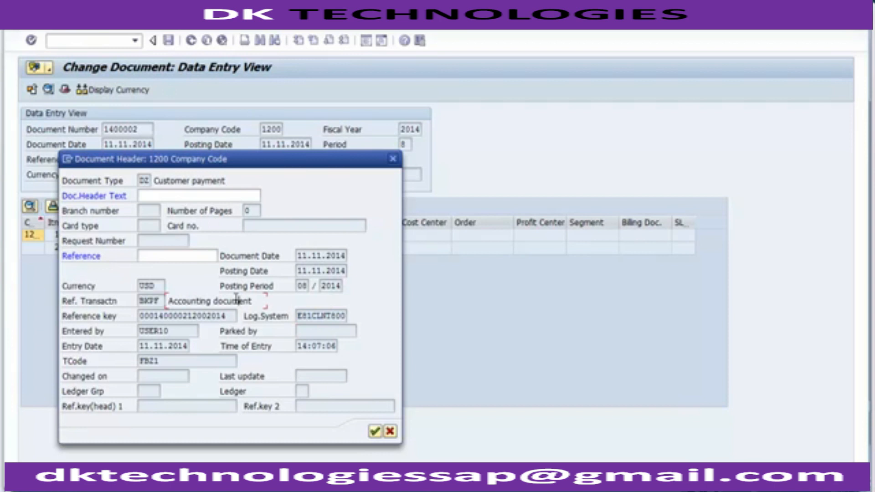
click(390, 432)
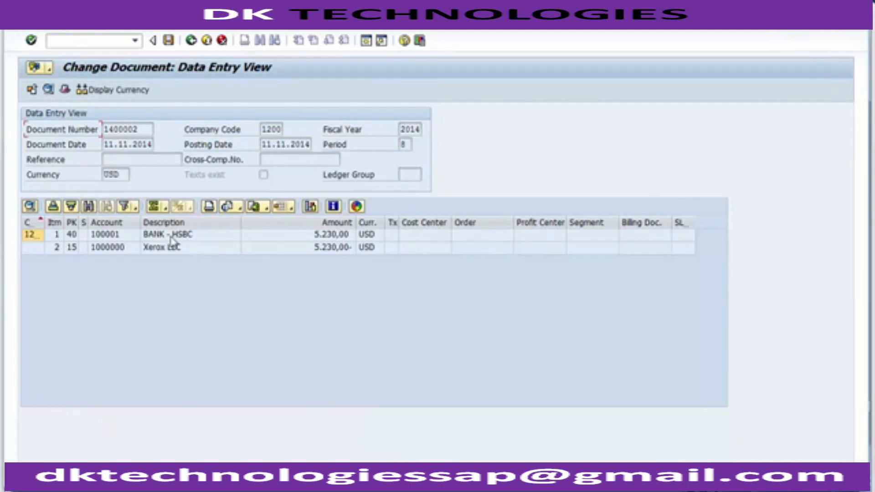
- Change the BANK - HSBC line item's text to "Final payment from Xerox LLC" and save the document
double_click(158, 236)
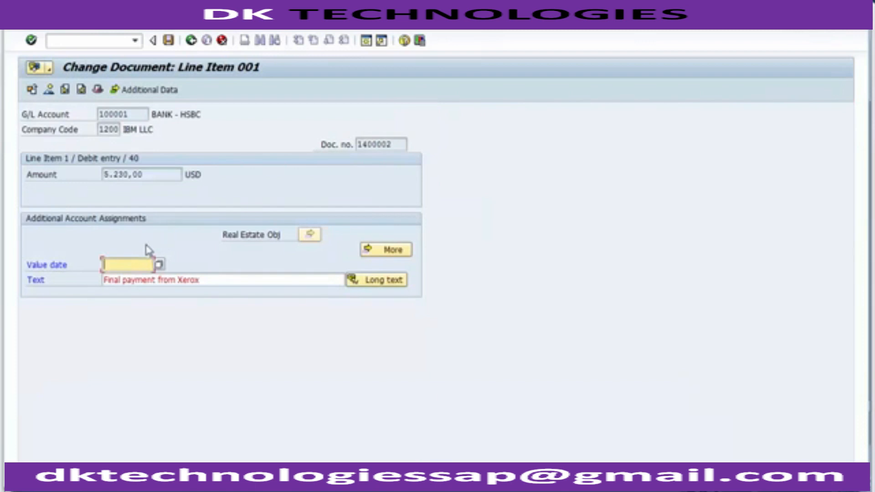
click(142, 279)
click(201, 277)
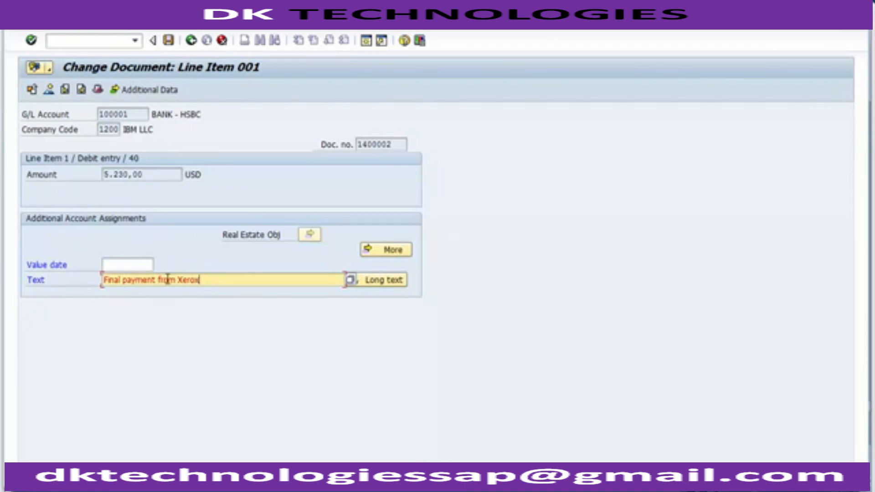
text(LLC)
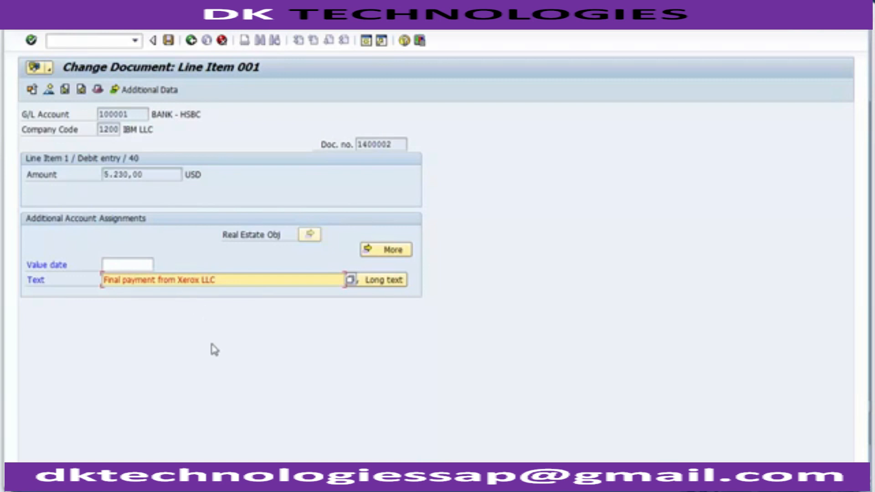
click(169, 41)
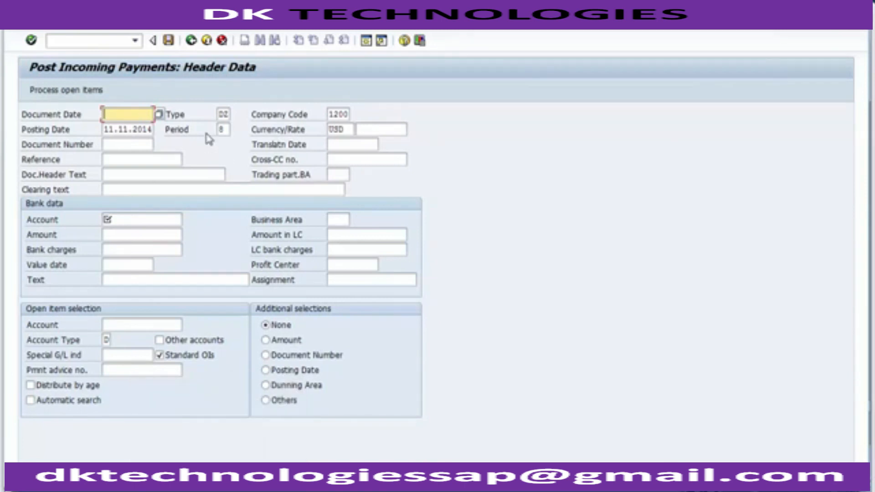
- Run transaction /nfbl5n to open the customer line item display
click(101, 43)
text(/n)
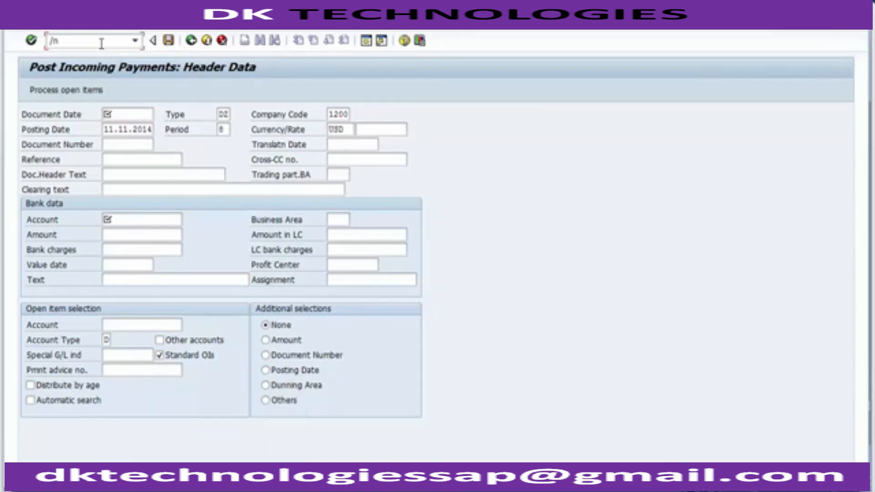
text(fbl5n)
key(Return)
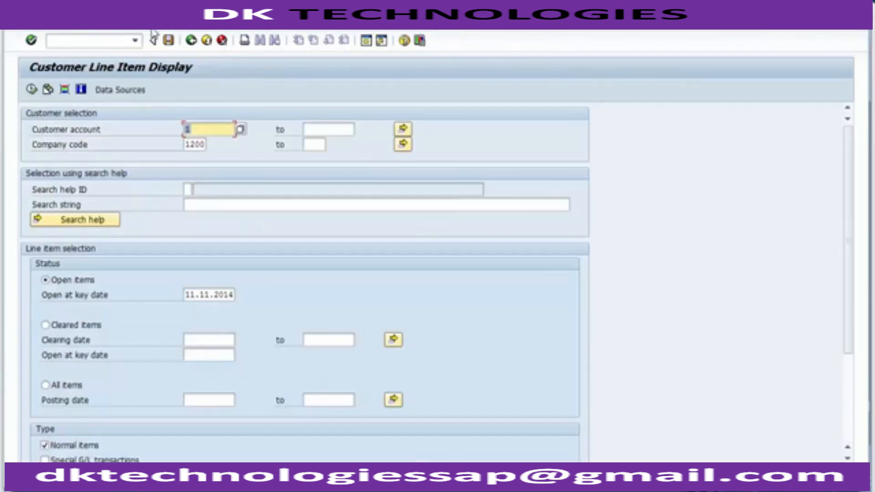
- Select Xerox LLC's customer account in company code 1200 and check for open items at key date 11.11.2014
click(189, 129)
key(Down)
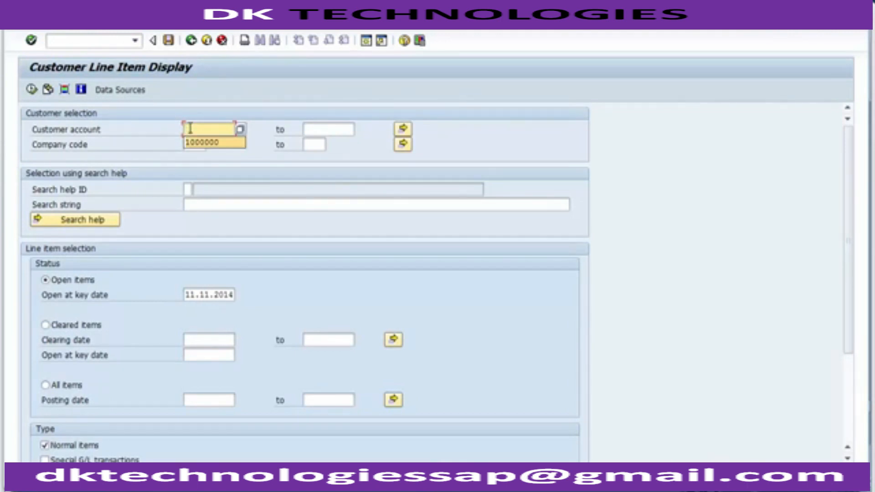
key(Return)
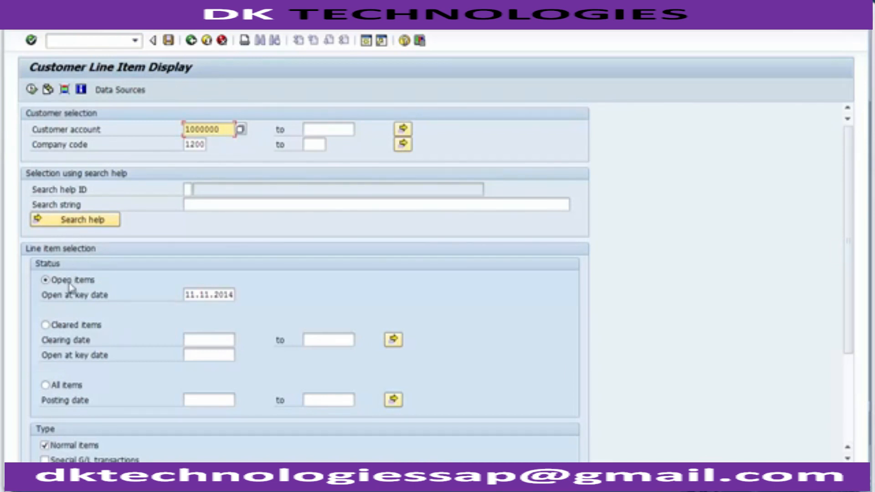
click(31, 90)
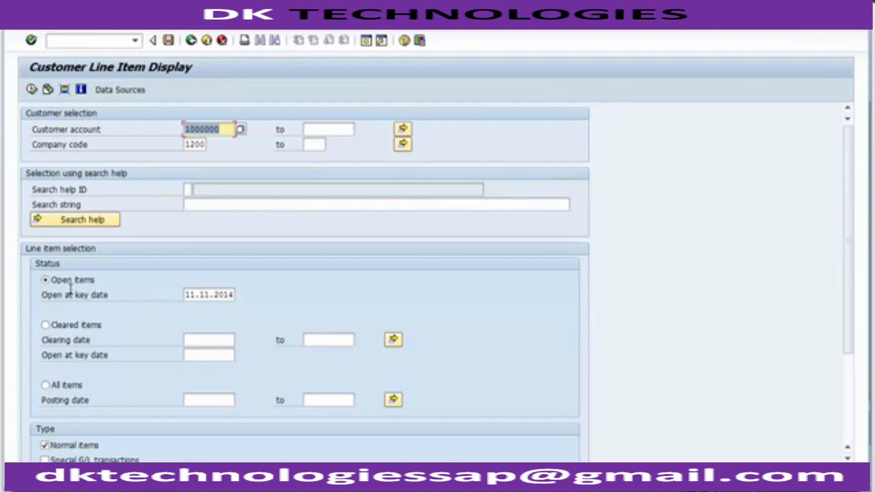
- List Xerox LLC's cleared items and examine the document dates of the latest credit memo and payment
click(64, 331)
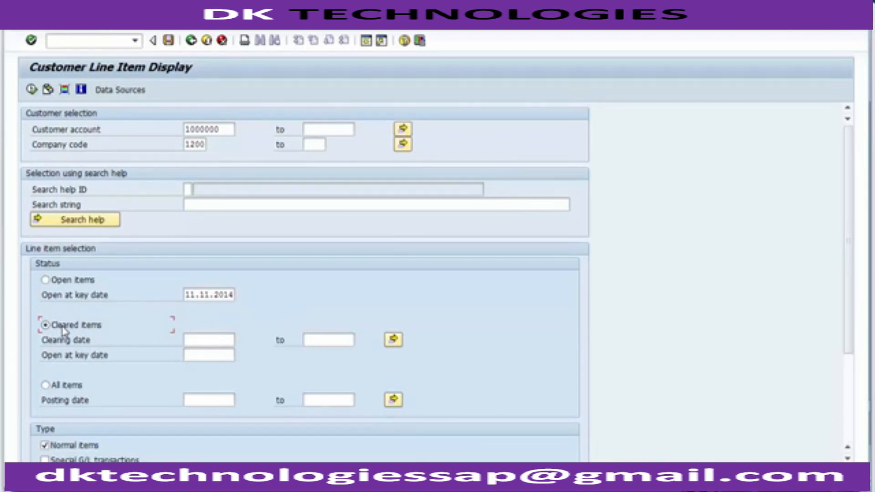
click(31, 89)
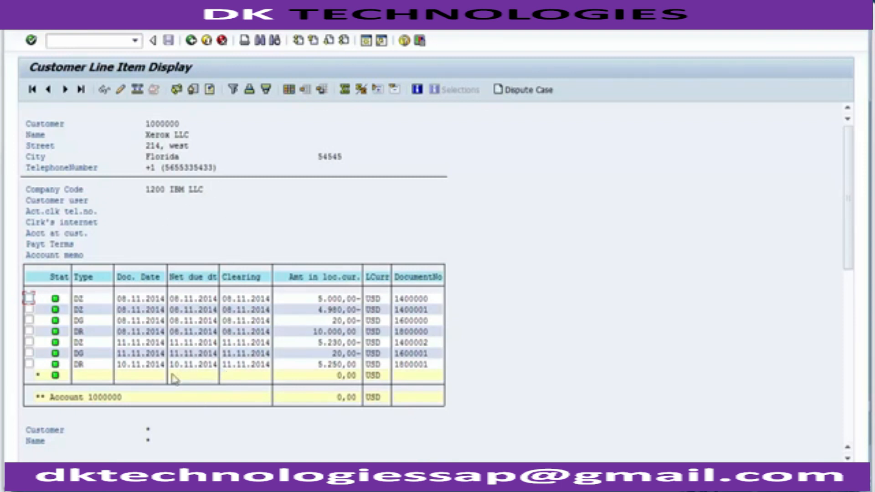
click(127, 355)
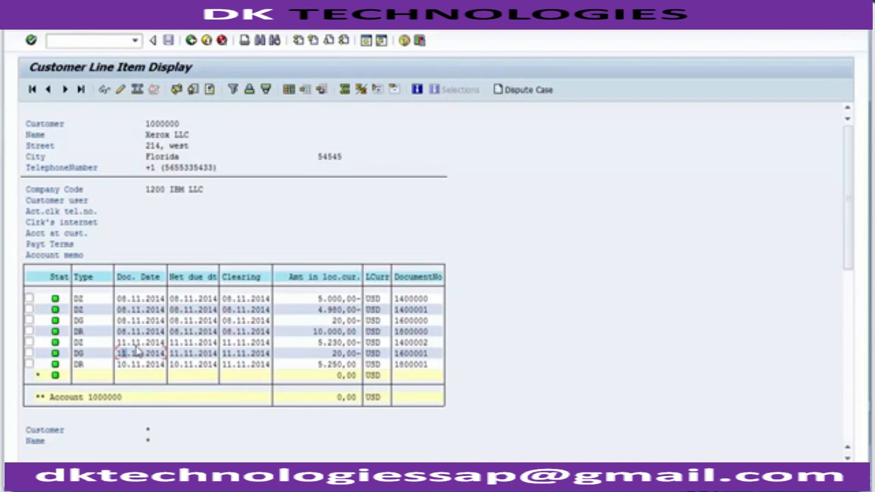
click(133, 342)
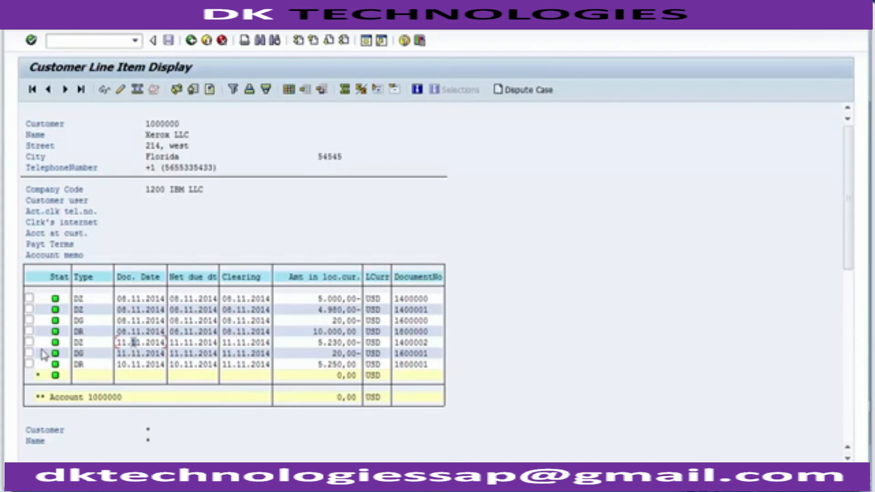
- Display the DZ payment item dated 11.11.2014 and open its document overview
click(29, 342)
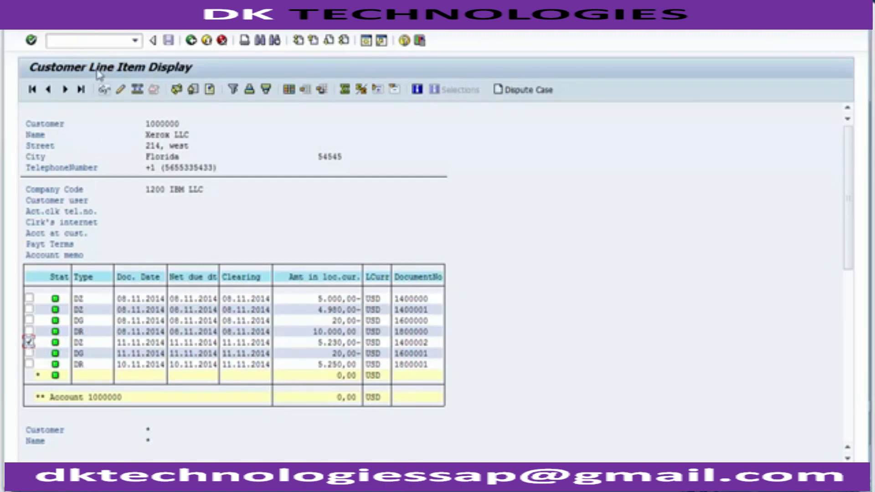
click(104, 94)
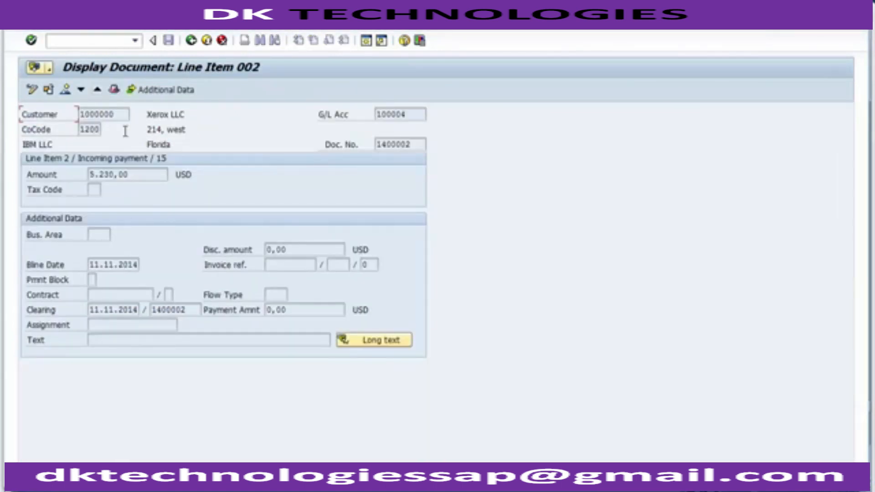
click(68, 91)
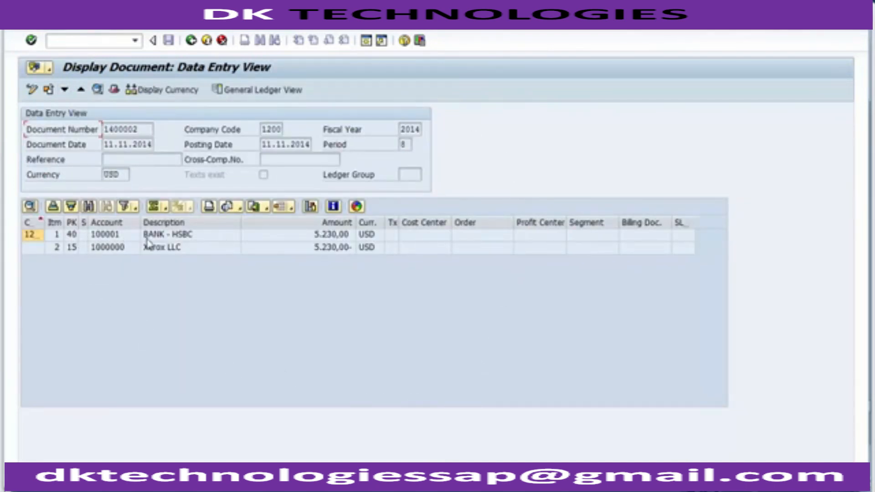
- Examine the BANK - HSBC and Xerox LLC line items in the displayed payment document, including the Xerox LLC amount
click(178, 241)
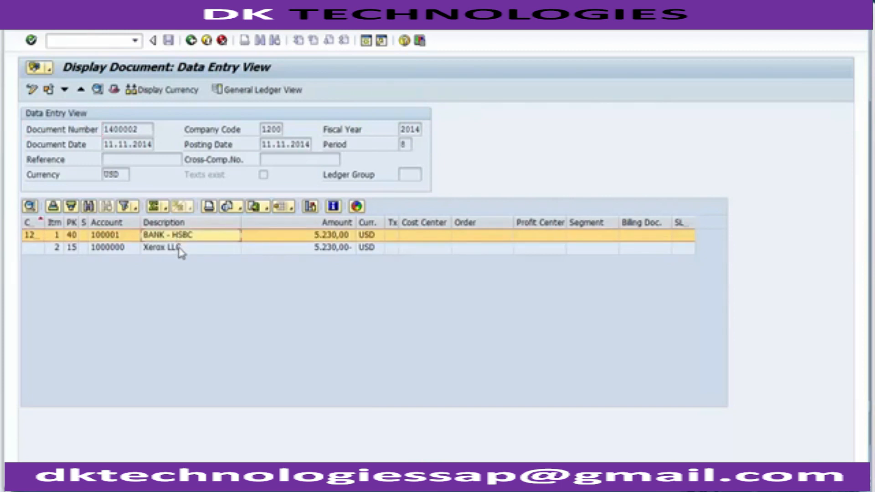
click(179, 250)
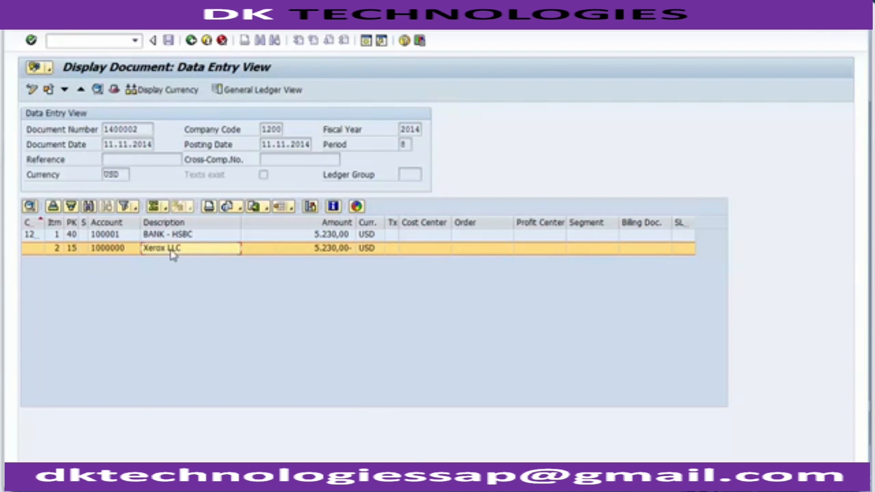
click(170, 289)
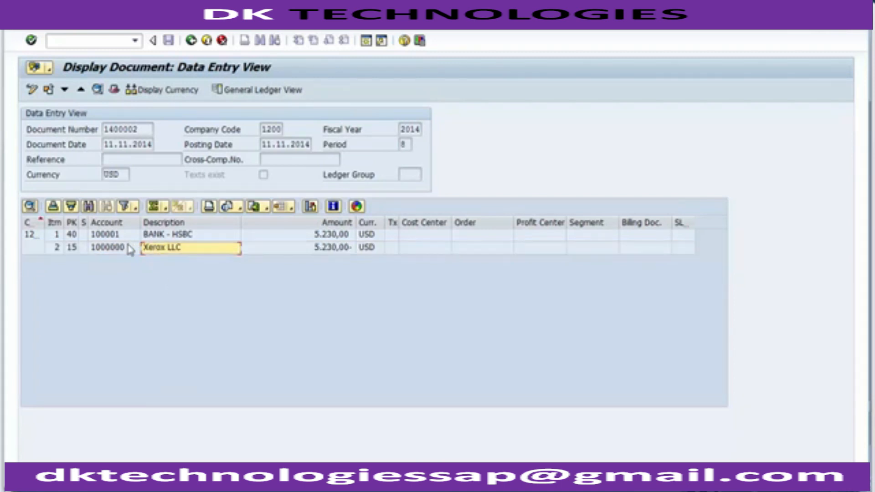
click(160, 253)
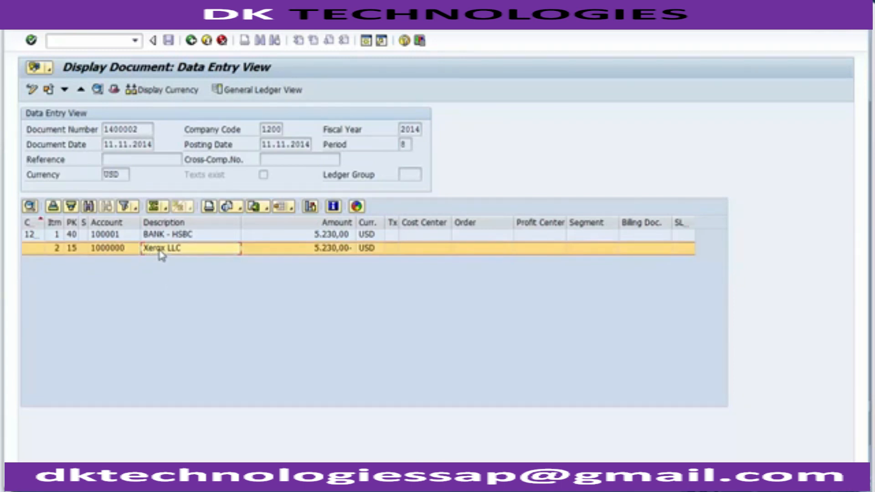
click(320, 254)
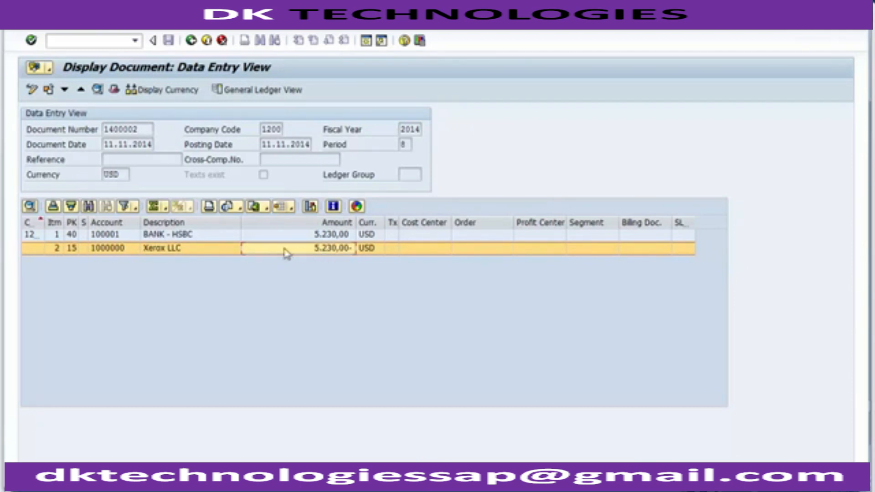
- Examine the payment's Xerox LLC item and amount, and inspect the BANK - HSBC and Finance Customers items in the general ledger view
click(156, 253)
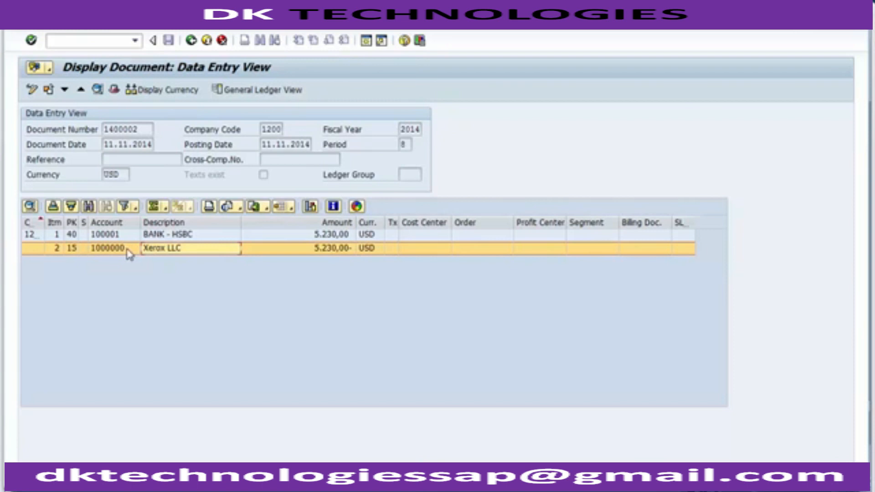
click(329, 253)
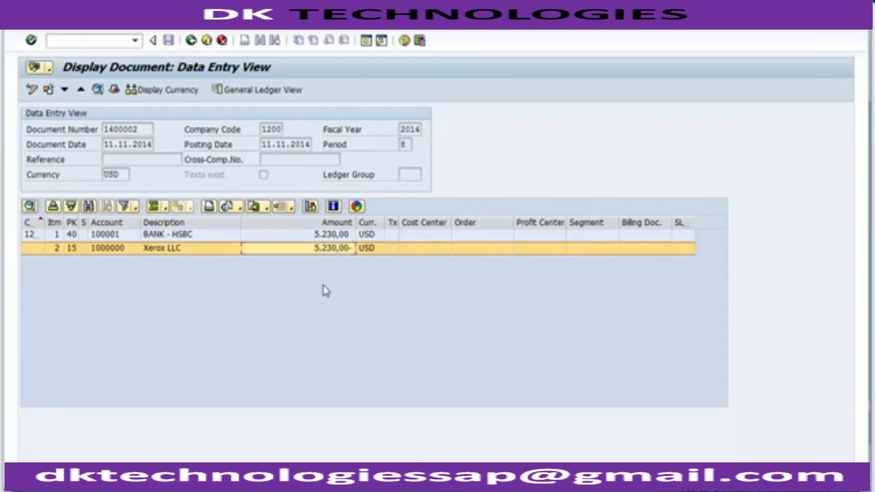
click(231, 91)
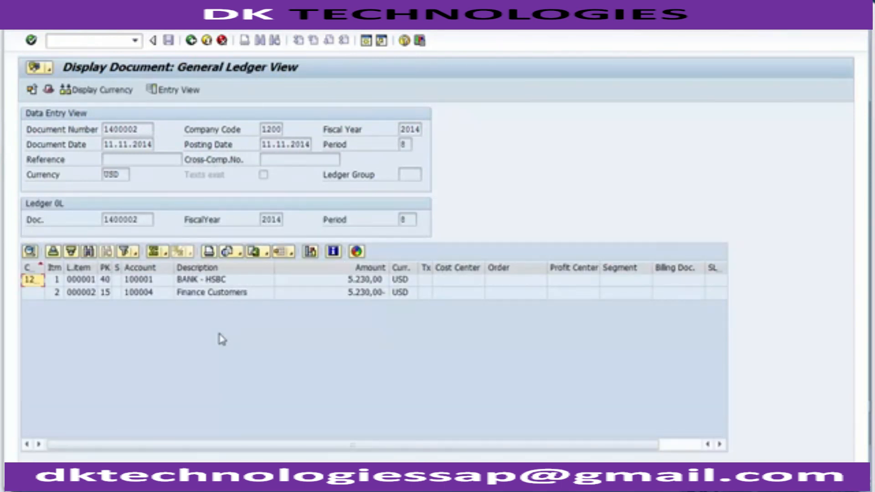
click(193, 283)
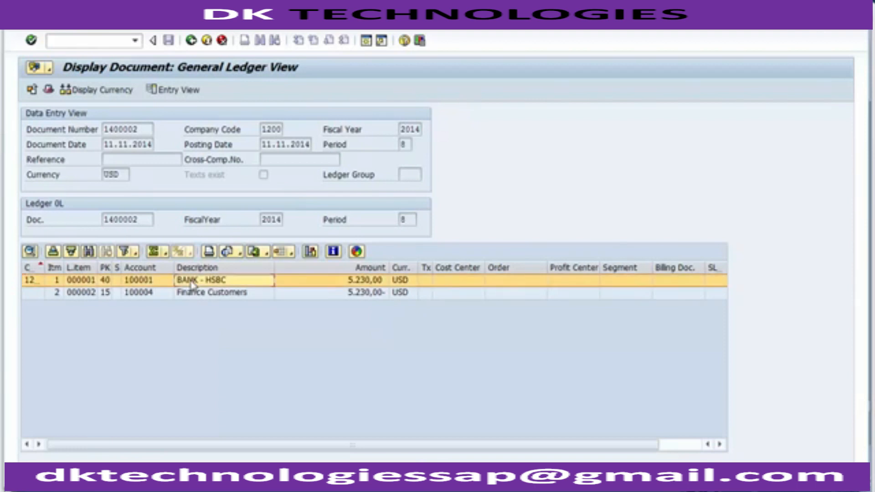
click(202, 296)
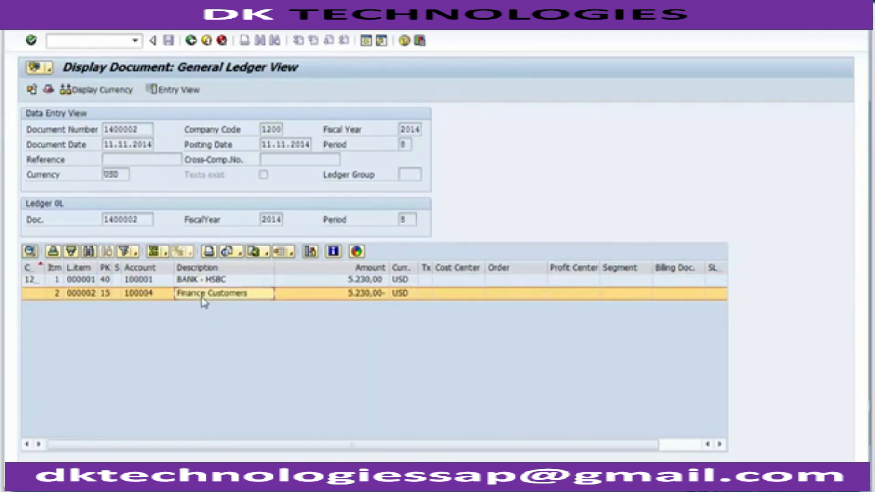
click(364, 295)
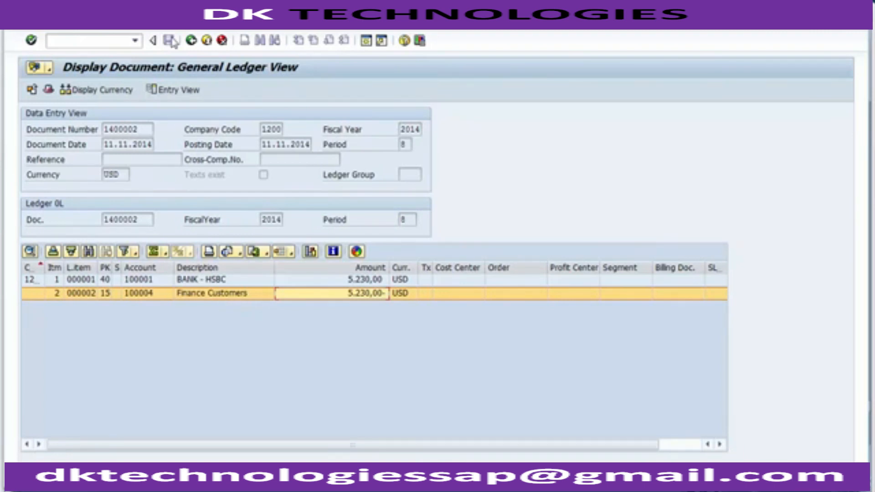
- Compare the Xerox LLC line in the entry view with the Finance Customers line in the general ledger view
click(170, 92)
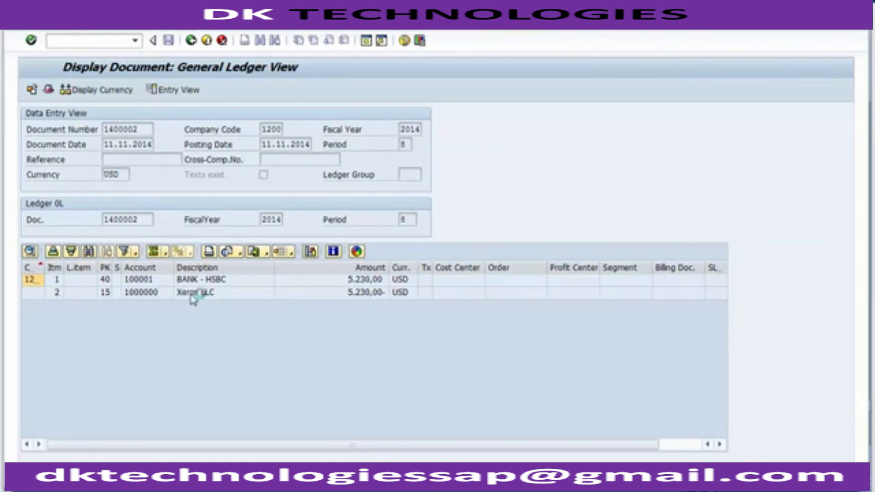
click(190, 249)
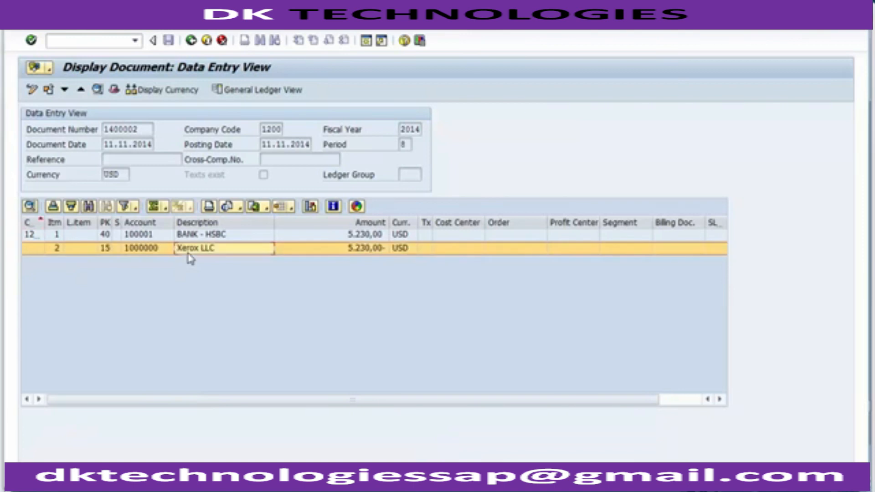
click(231, 90)
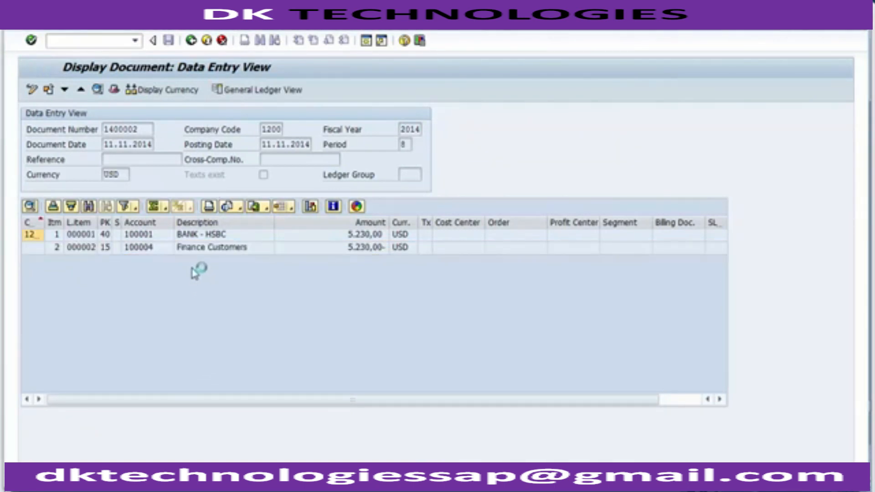
click(194, 294)
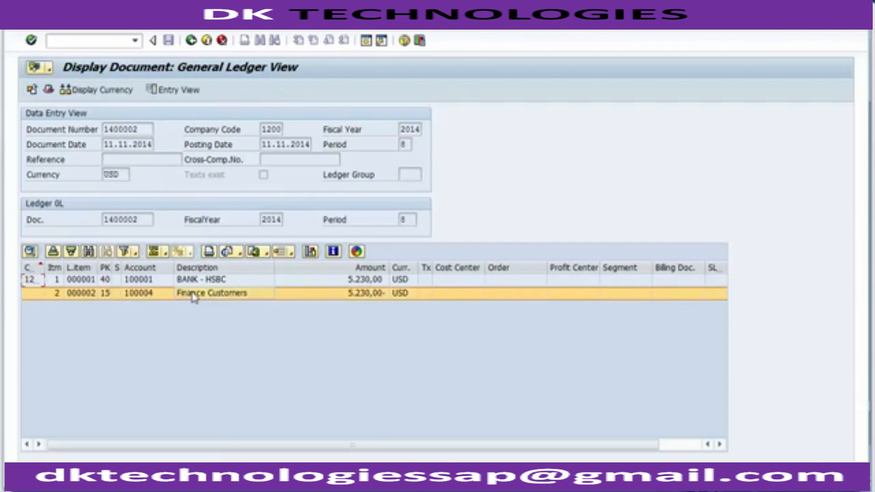
click(176, 89)
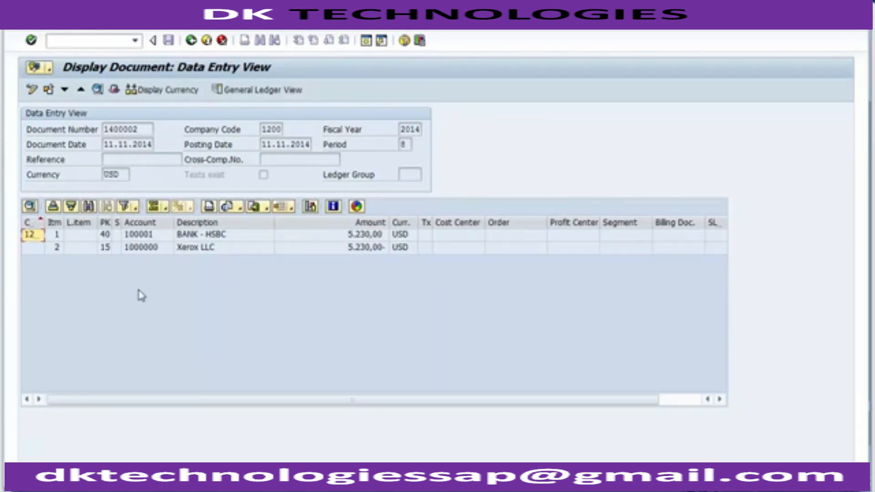
click(256, 93)
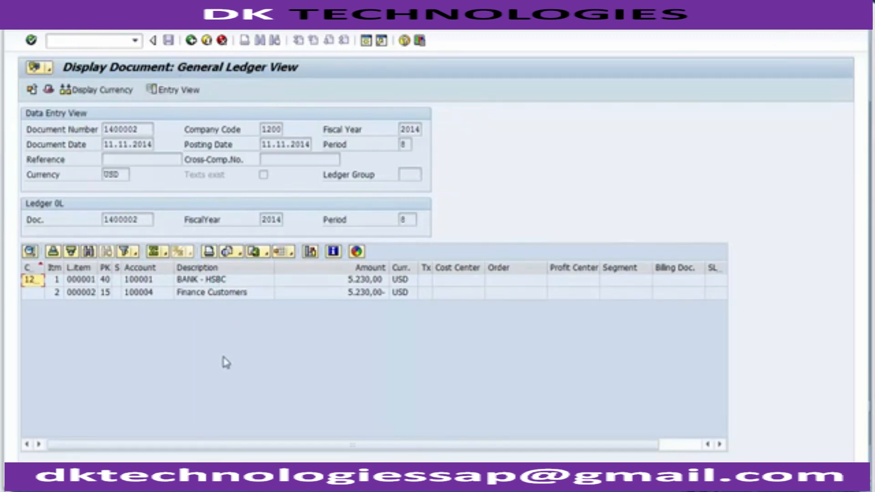
- Switch to PowerPoint to review the Unit Testing slide's transaction list, and return to the SAP payment document
click(205, 484)
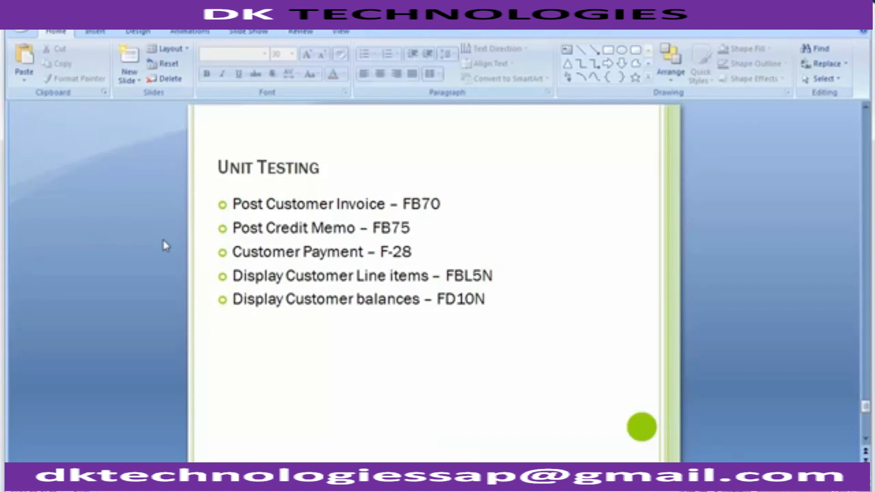
key(alt+Tab)
mouse_move(324, 474)
click(355, 426)
- End the document display with /n and return to the SAP Easy Access screen
click(104, 41)
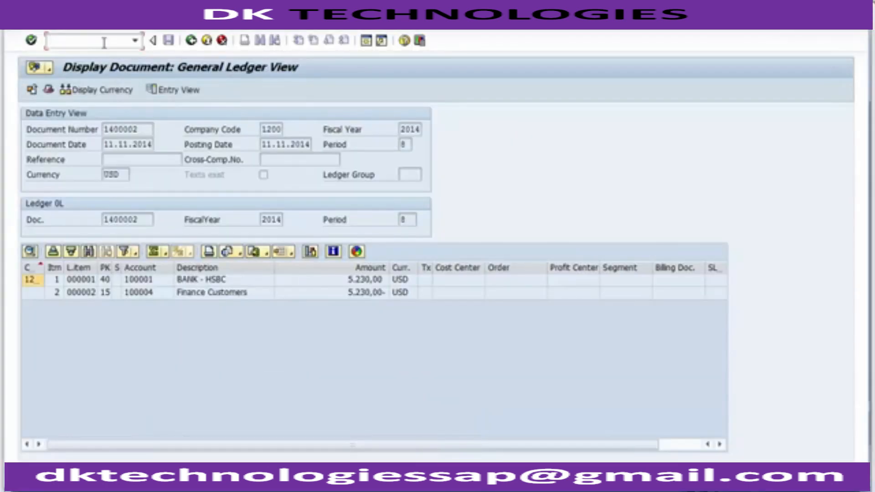
text(/n)
key(Return)
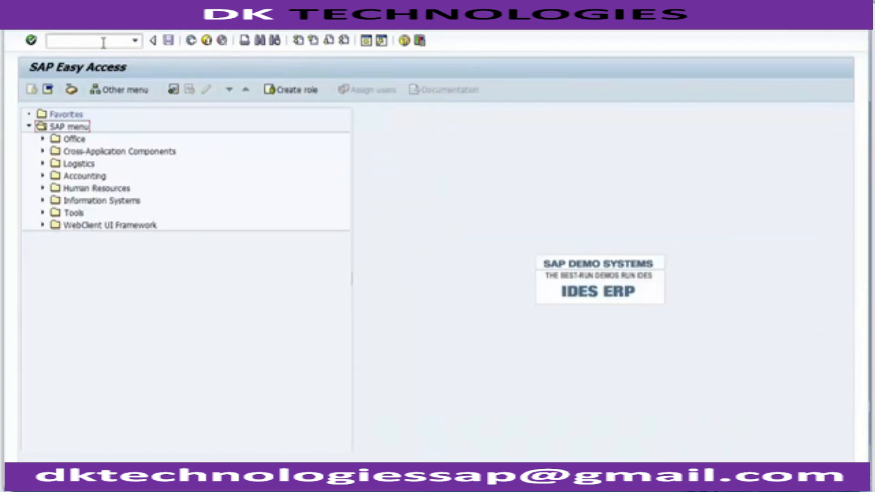
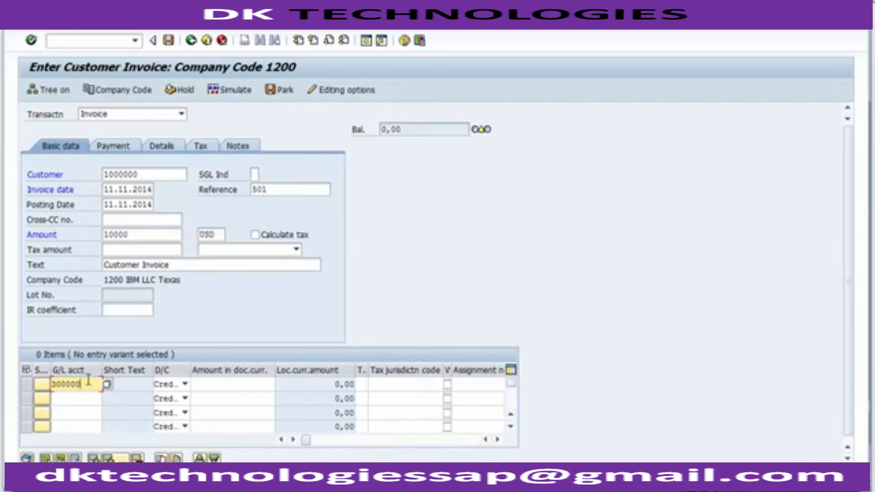
- Look up the G/L accounts in chart of accounts 1000 and choose Sales Account 300000 for the first invoice line
click(208, 384)
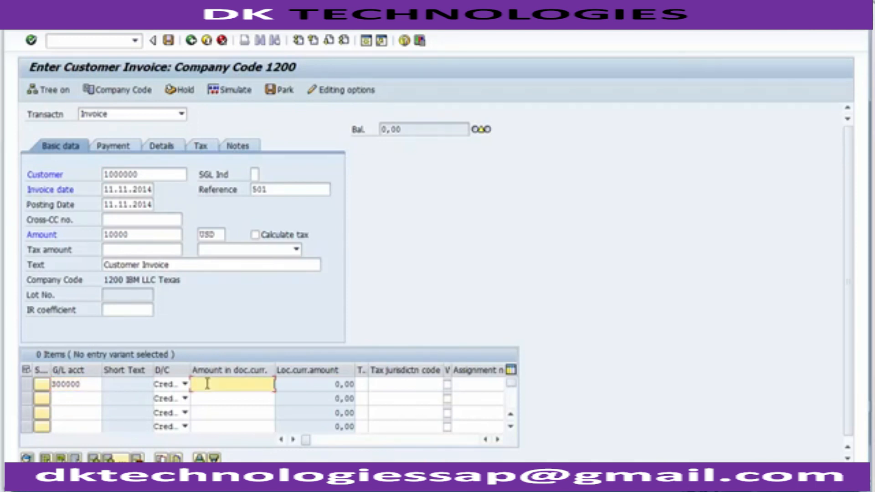
click(96, 385)
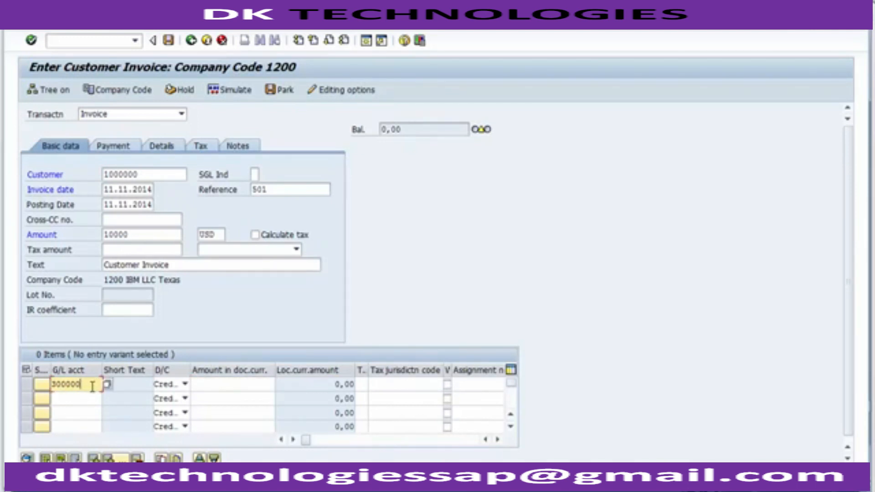
click(107, 386)
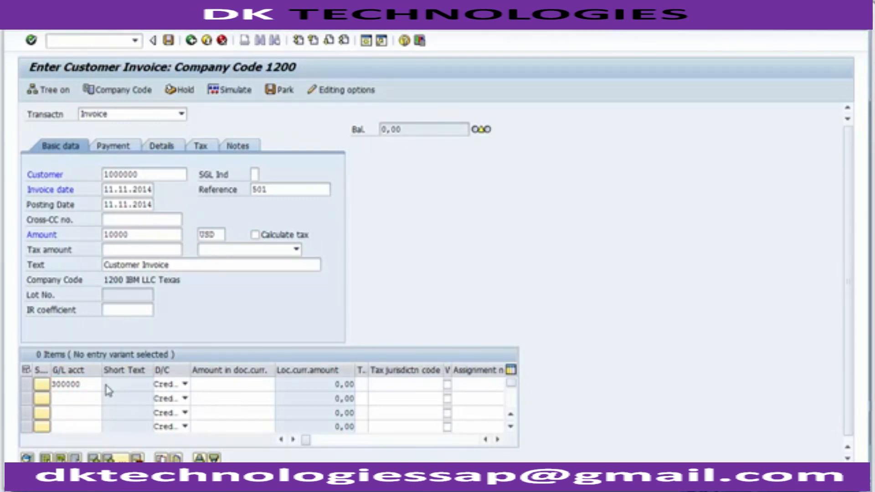
key(F4)
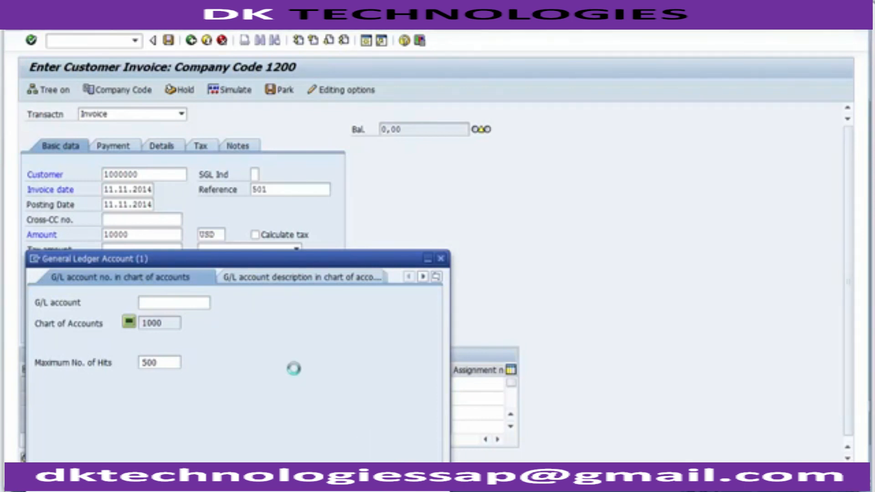
key(Return)
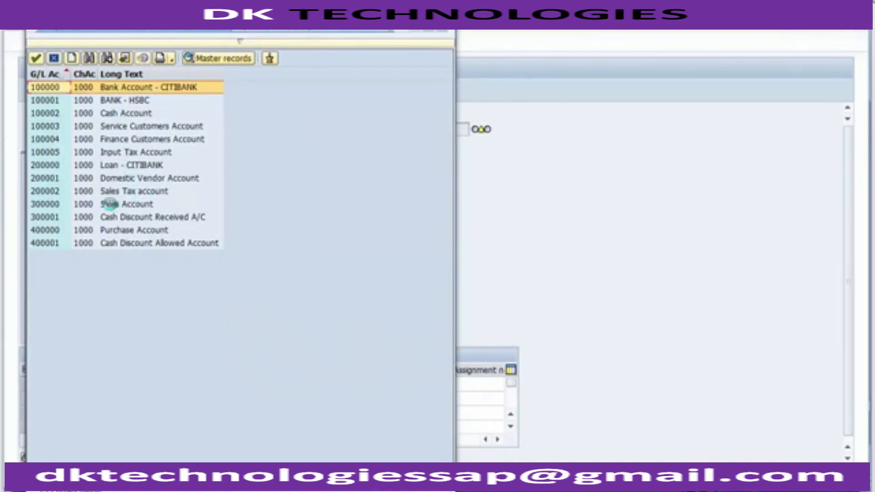
click(111, 205)
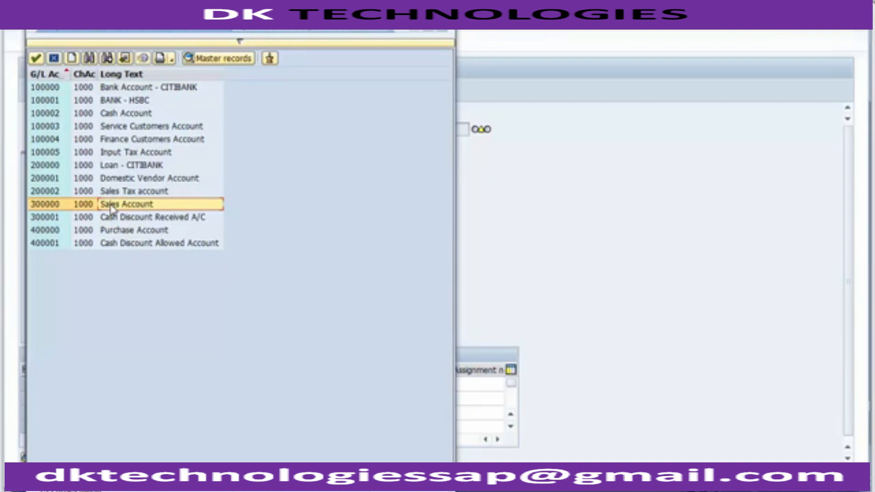
double_click(111, 205)
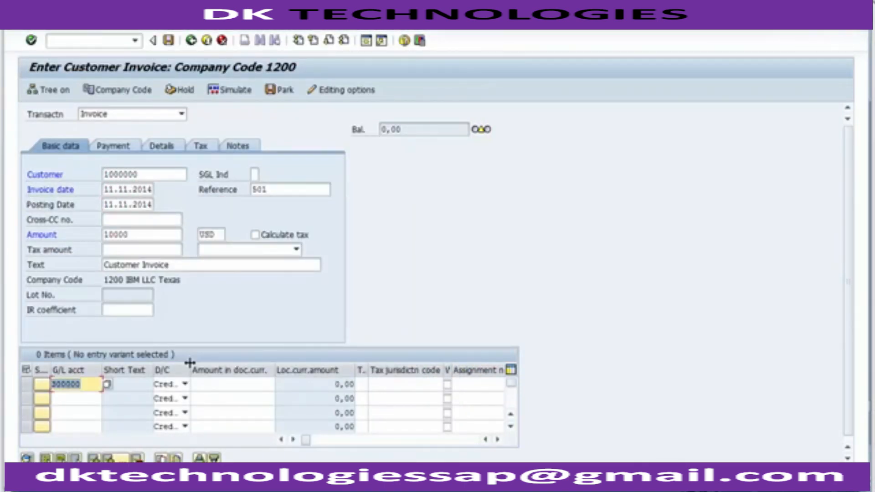
- Set the Sales Account line's amount in document currency to 10000
click(208, 383)
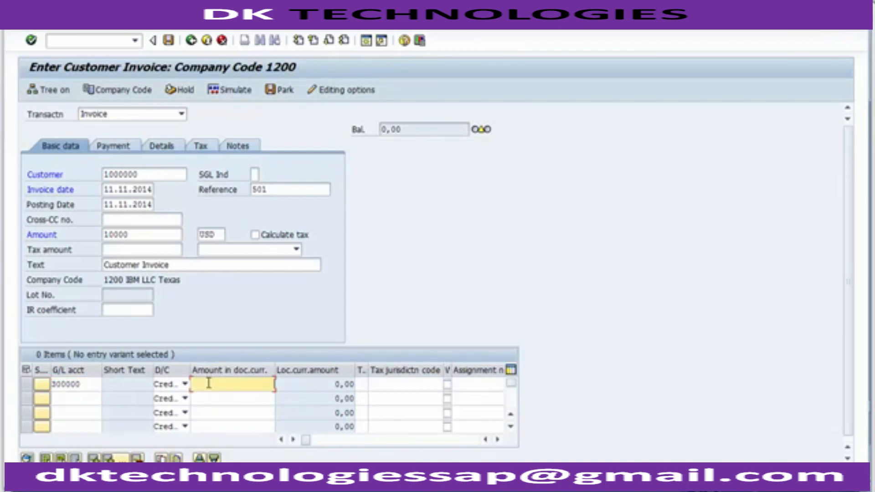
text(1000)
key(Tab)
key(Tab)
key(Tab)
key(Tab)
key(Tab)
- Set the Sales Account line's text to "Sales to xerox" and its business area to 1210
click(341, 389)
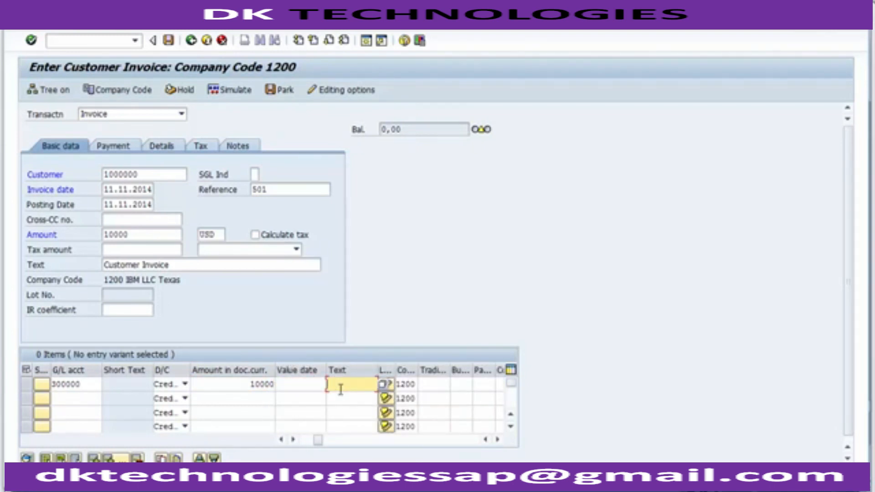
text(Sales)
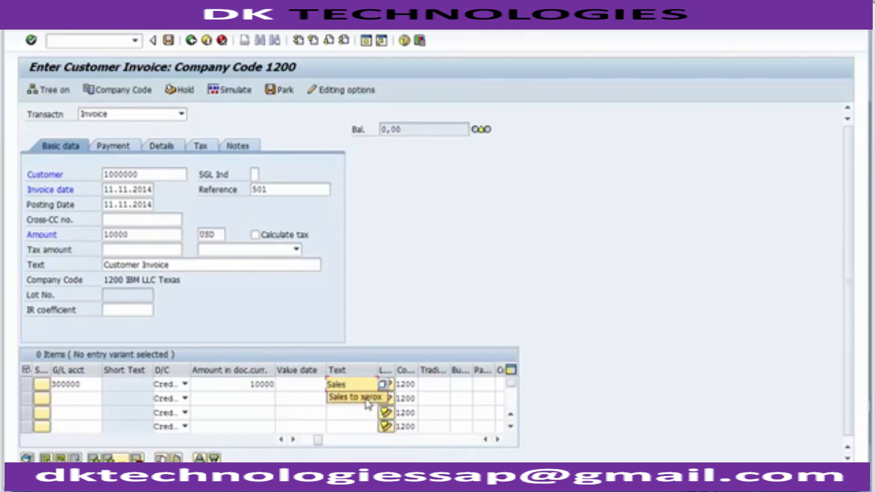
click(366, 398)
key(Tab)
key(Tab)
key(Tab)
key(Tab)
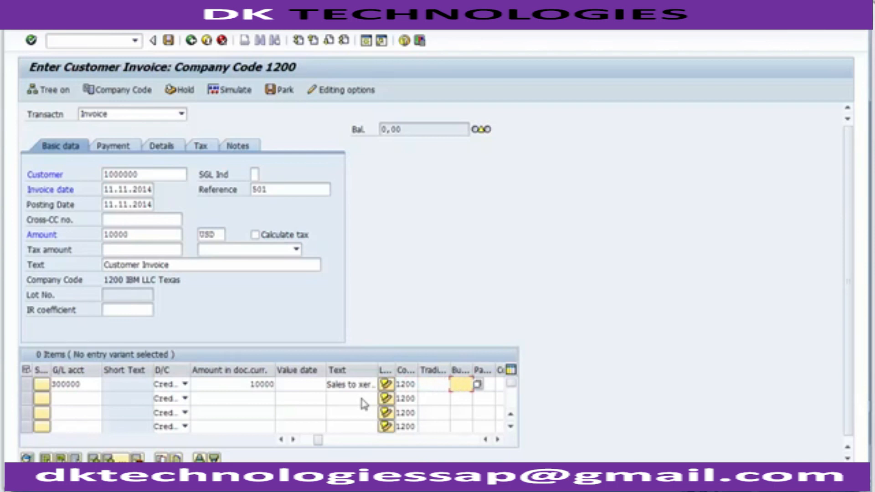
key(Down)
key(Return)
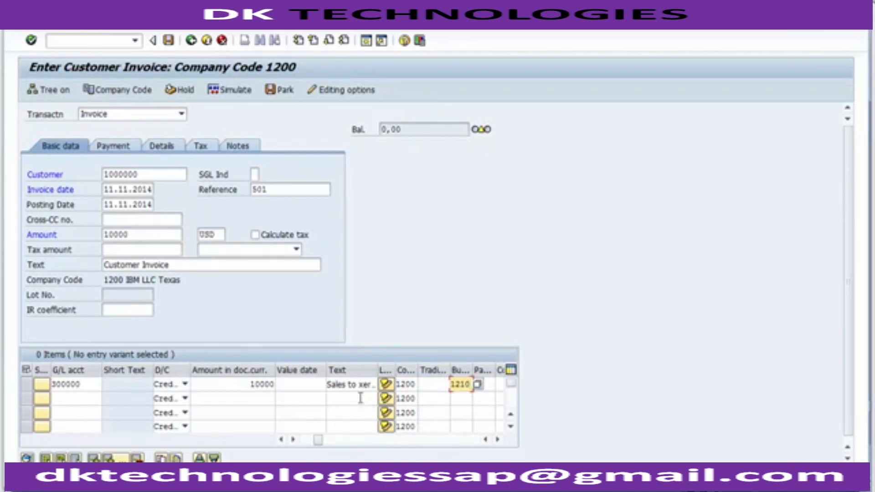
- Simulate the customer invoice to check its Xerox LLC and Sales Account entries, and post it
click(231, 93)
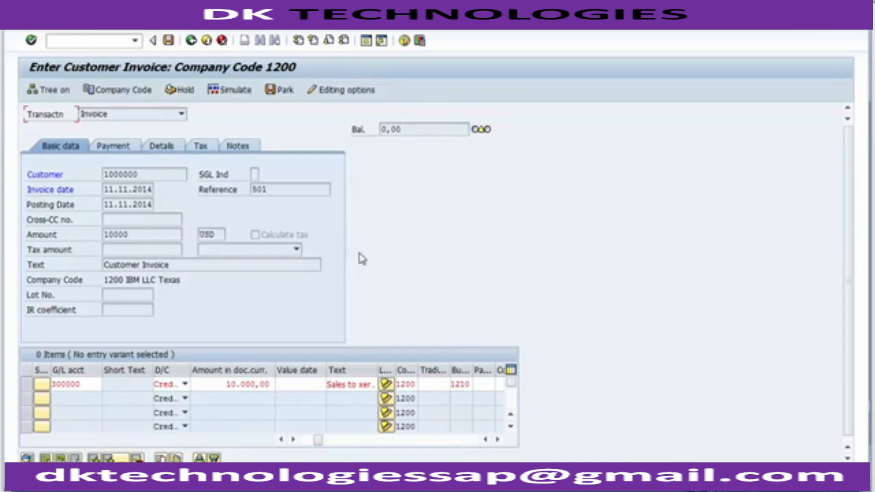
key(Return)
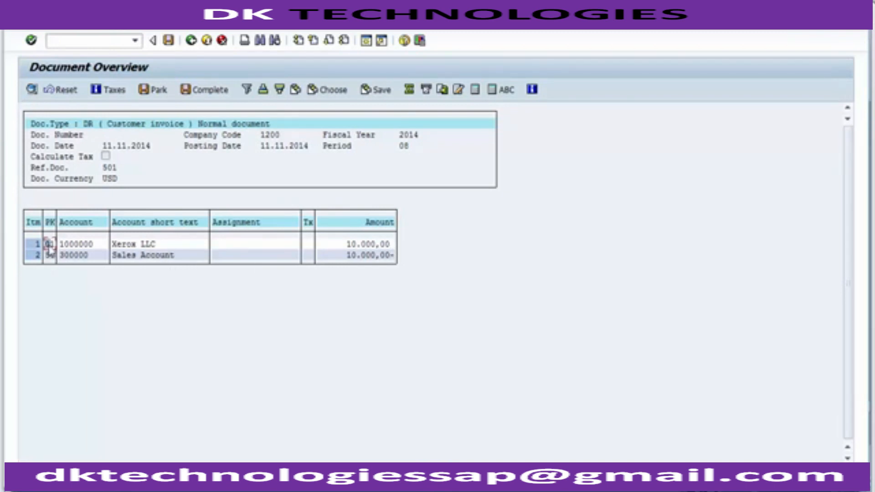
click(126, 246)
click(128, 255)
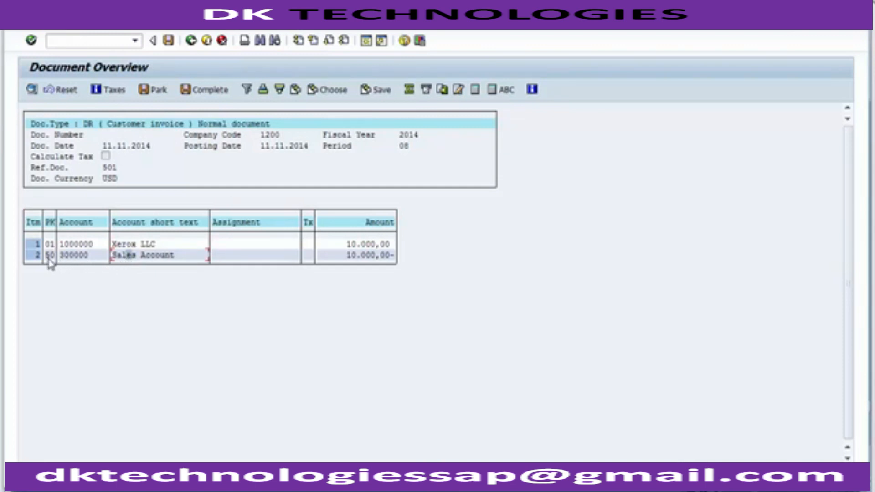
click(391, 256)
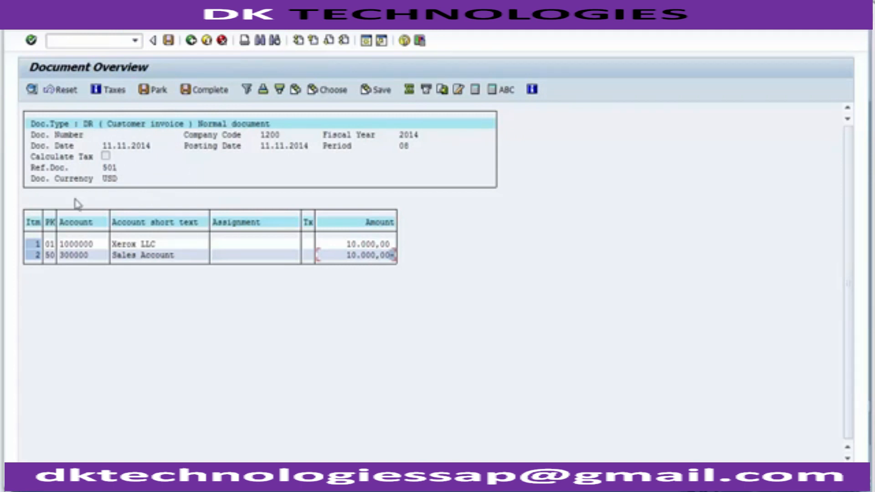
click(170, 41)
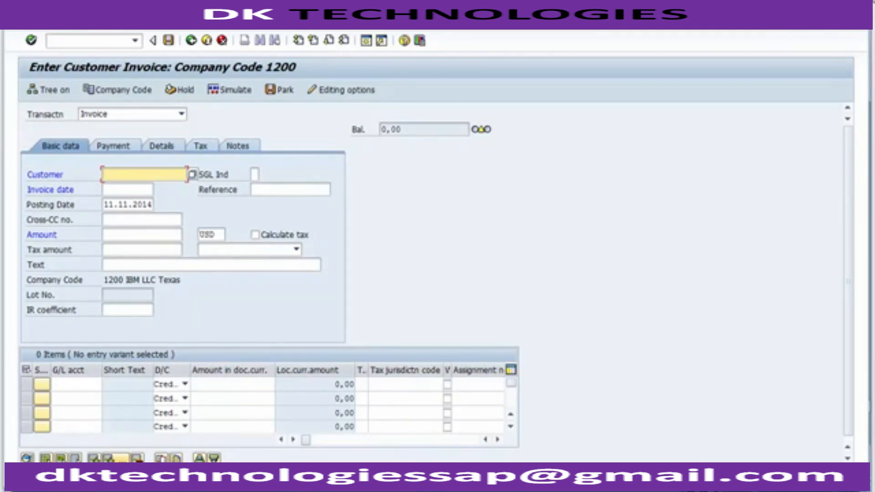
- Open the Customer Line Item Display with transaction /nfbl5n
click(104, 42)
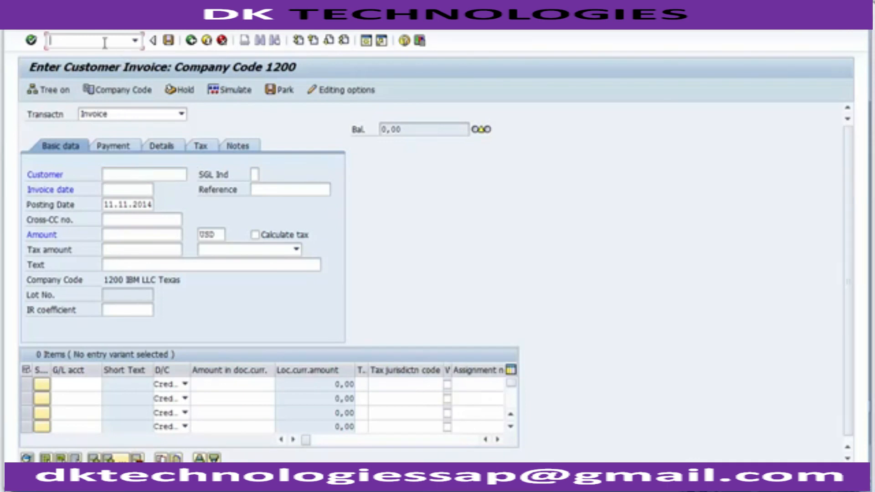
text(/nfbl5n)
key(Return)
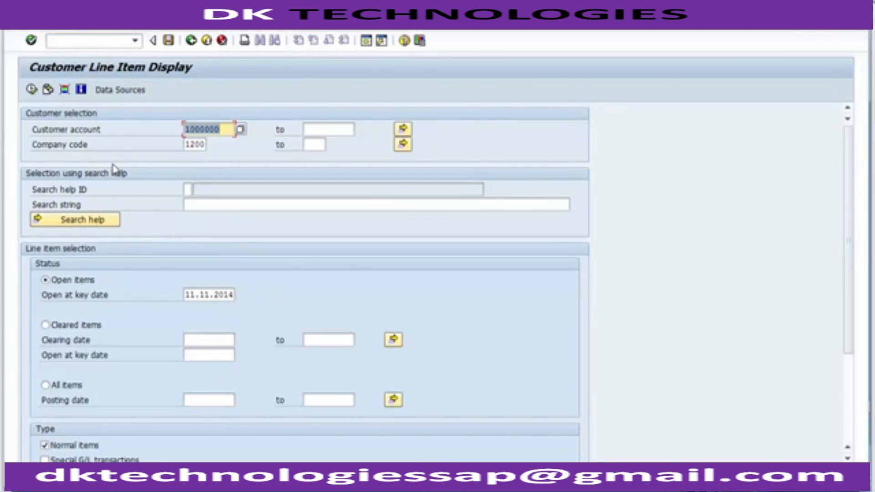
- List the Xerox LLC customer's open items in company code 1200 at key date 11.11.2014 and check the DR invoice's document number
click(31, 90)
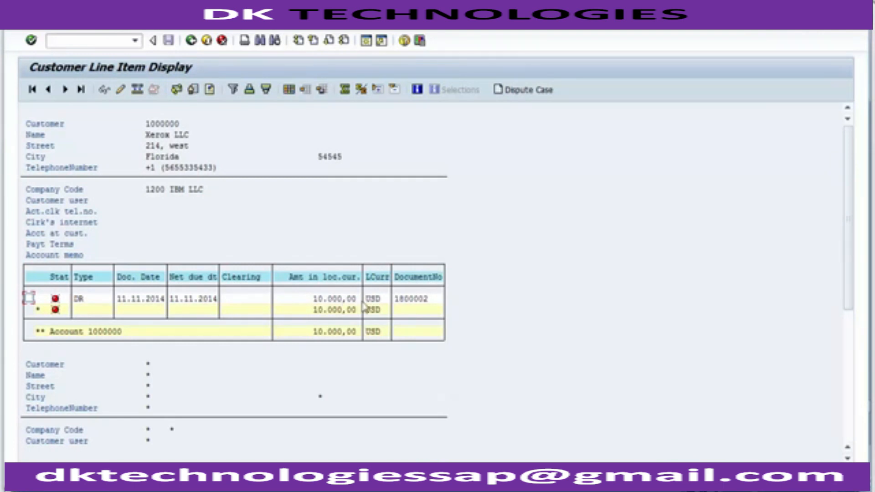
click(431, 301)
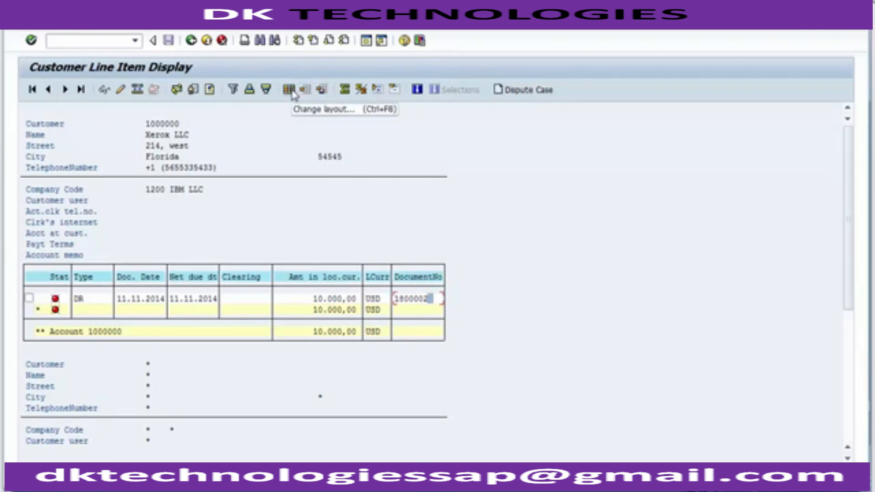
- In the line item list's layout settings, sort the hidden fields in ascending order and select Business Area among them
click(293, 91)
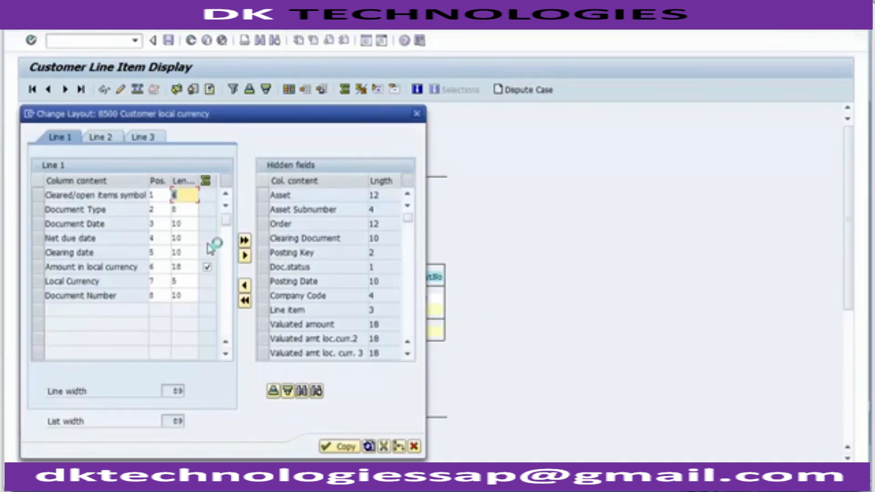
click(273, 391)
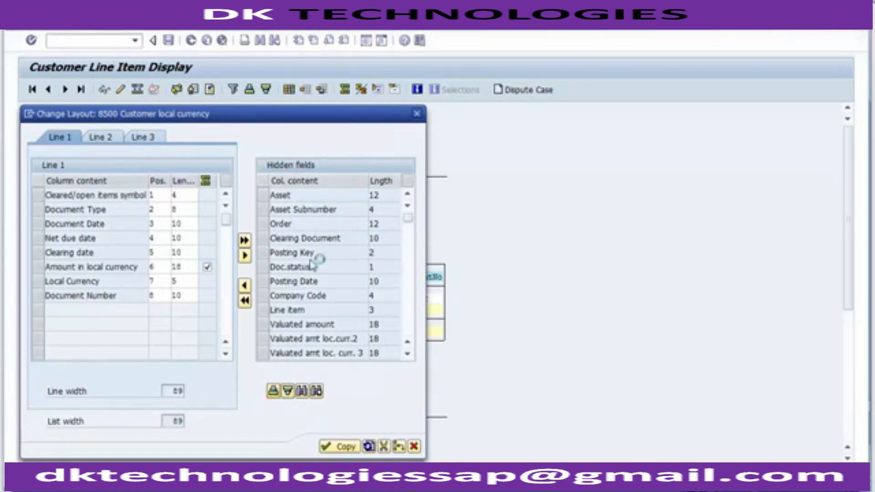
click(407, 326)
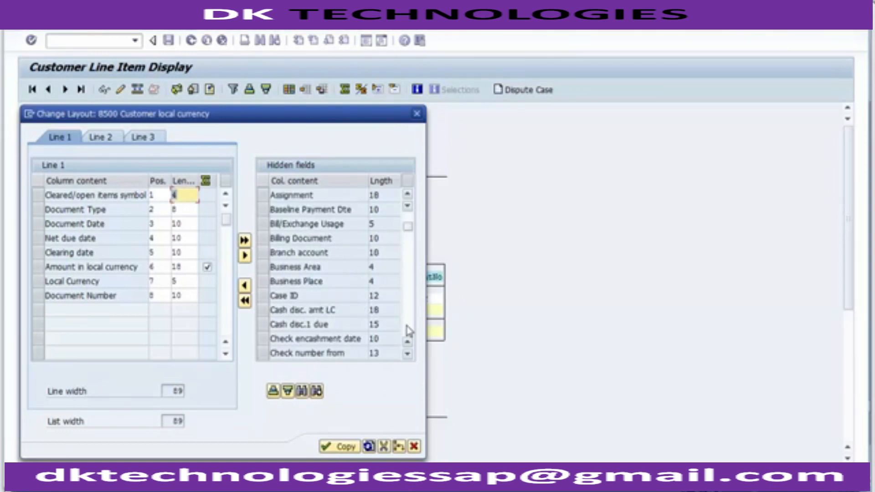
click(263, 269)
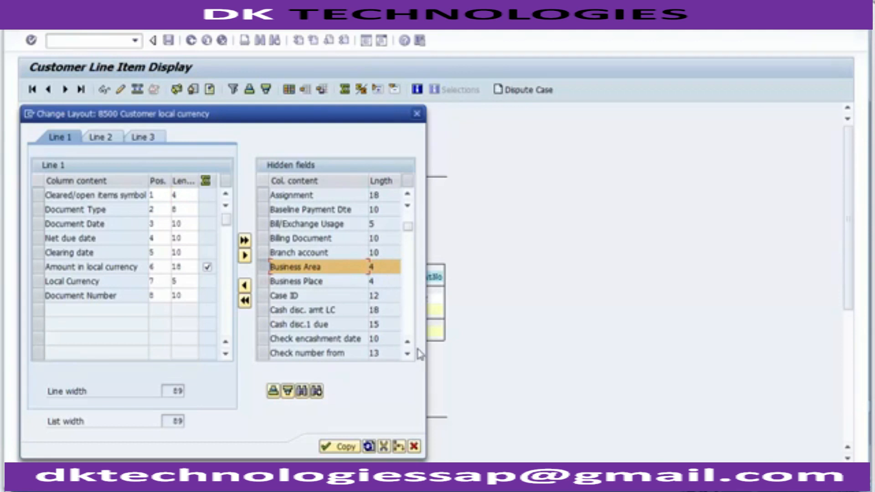
click(410, 331)
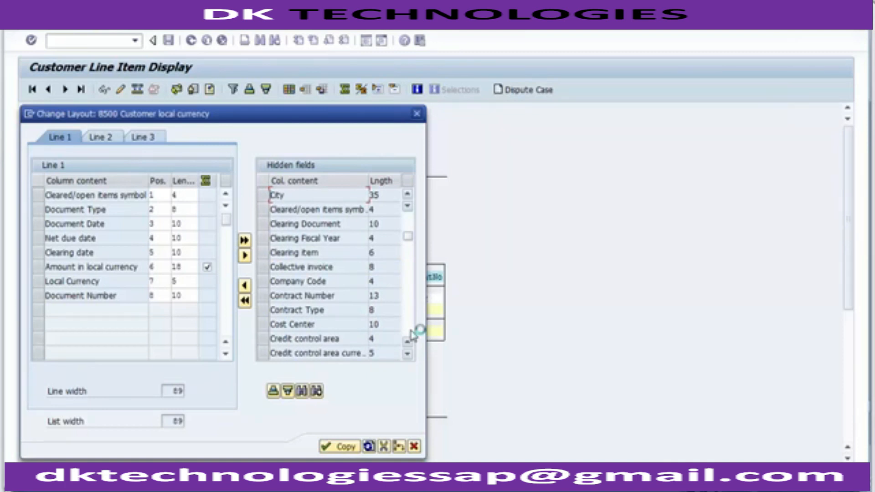
click(412, 336)
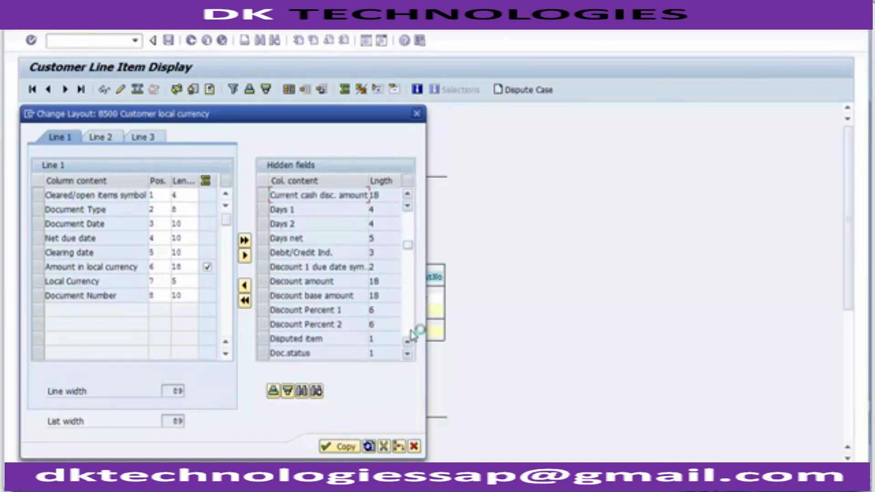